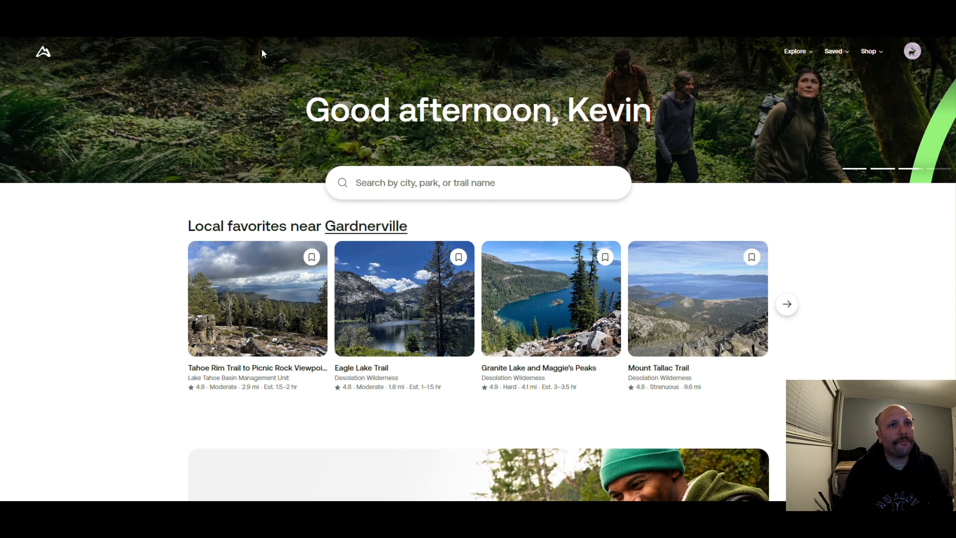
Open the saved custom routes and maps, then start building a new custom route
mouse_move(835, 54)
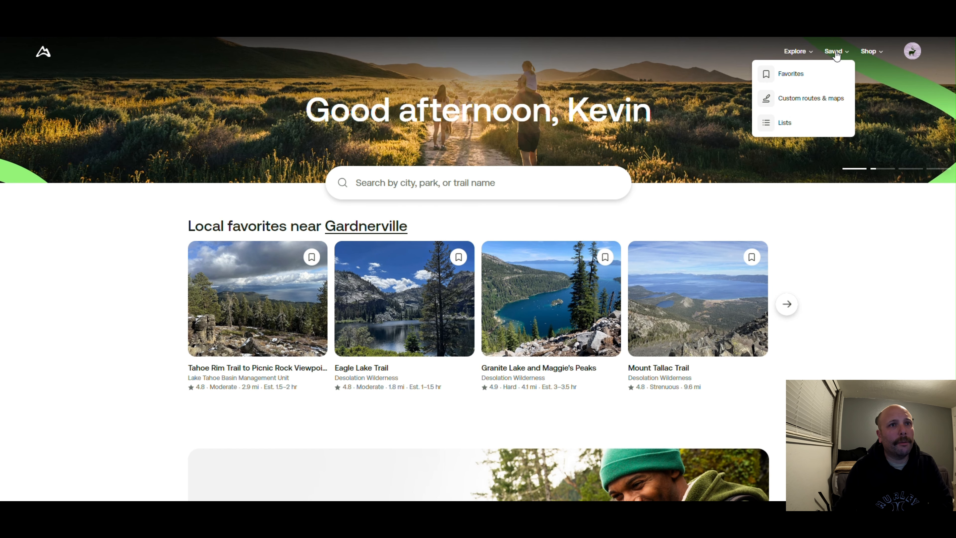
click(803, 101)
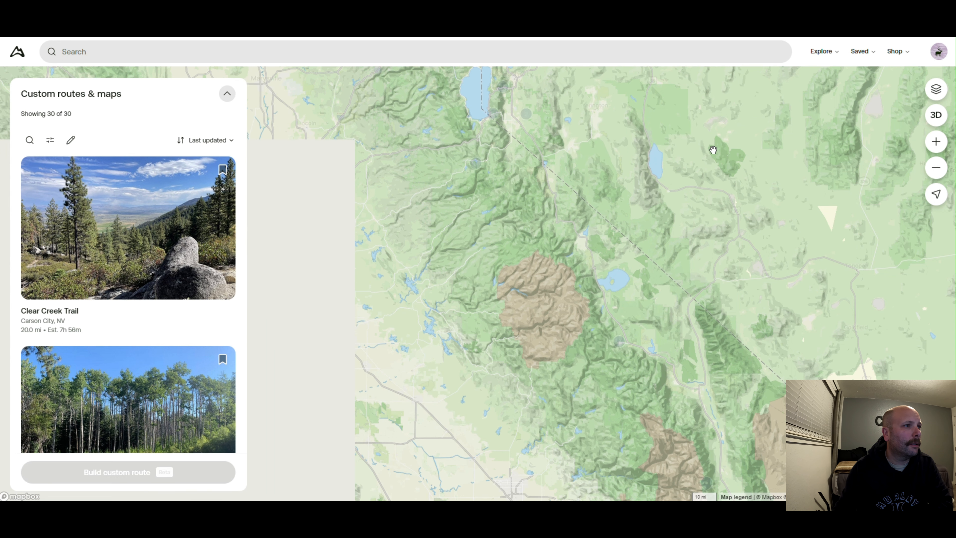
mouse_move(213, 288)
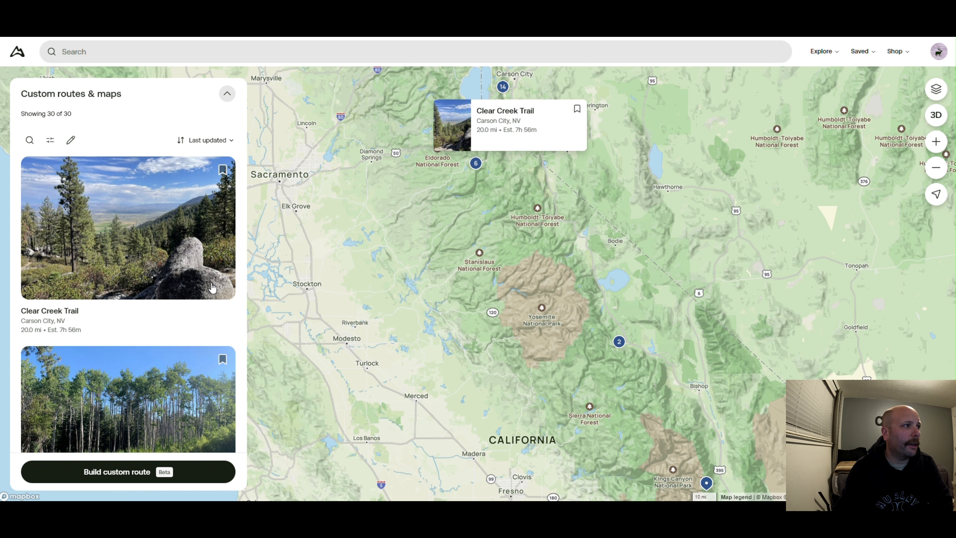
drag(391, 226, 401, 355)
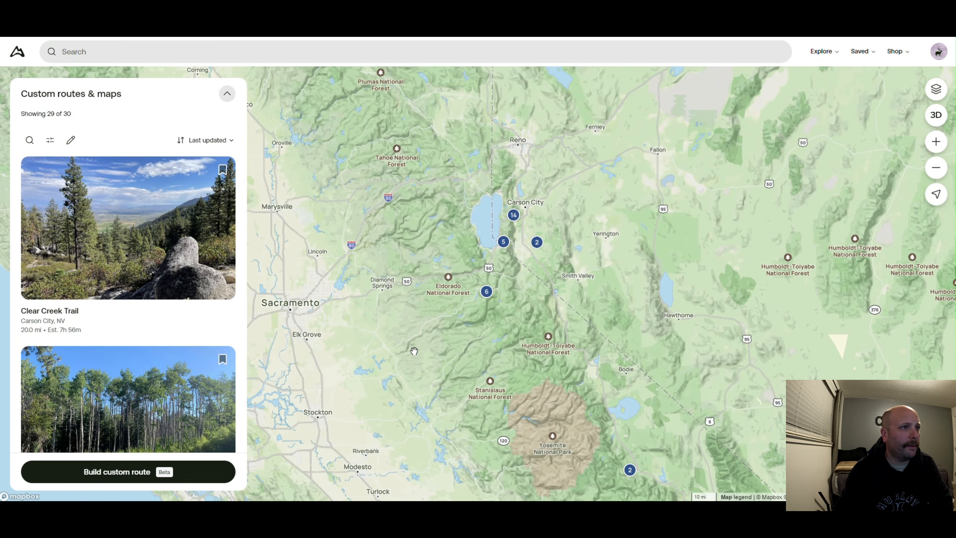
click(94, 472)
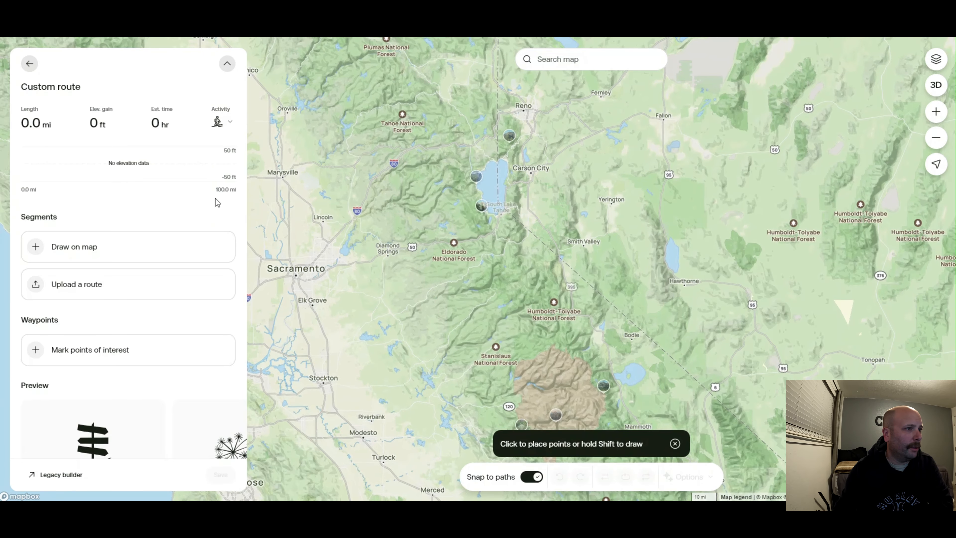
Browse the map west of Carson City to examine the Kings Canyon trail network and Snow Valley Peak area
scroll(532, 205, up, 5)
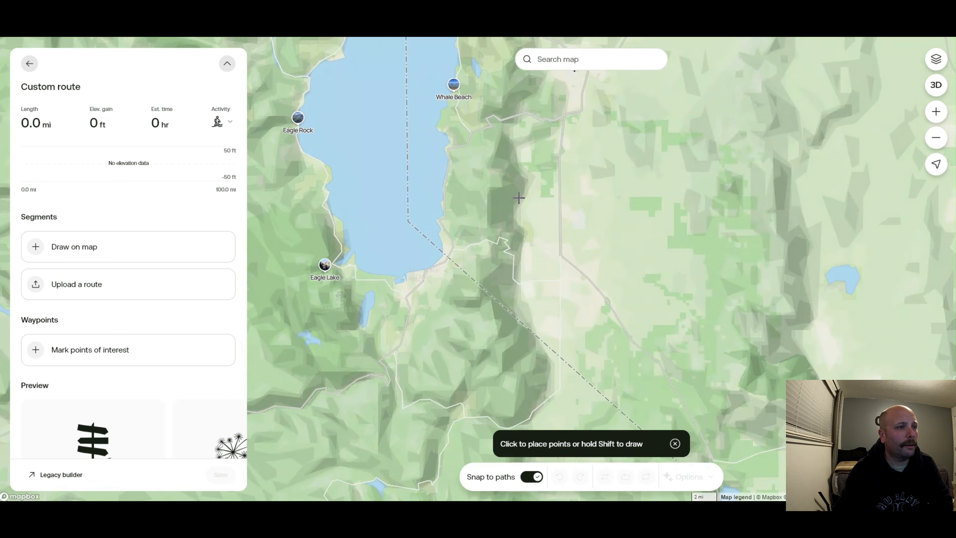
scroll(499, 215, up, 5)
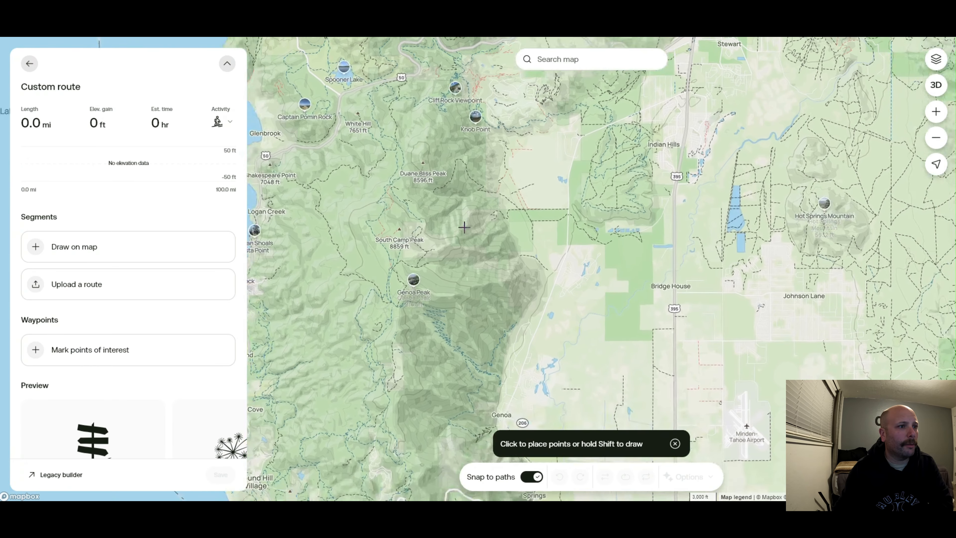
drag(464, 226, 515, 370)
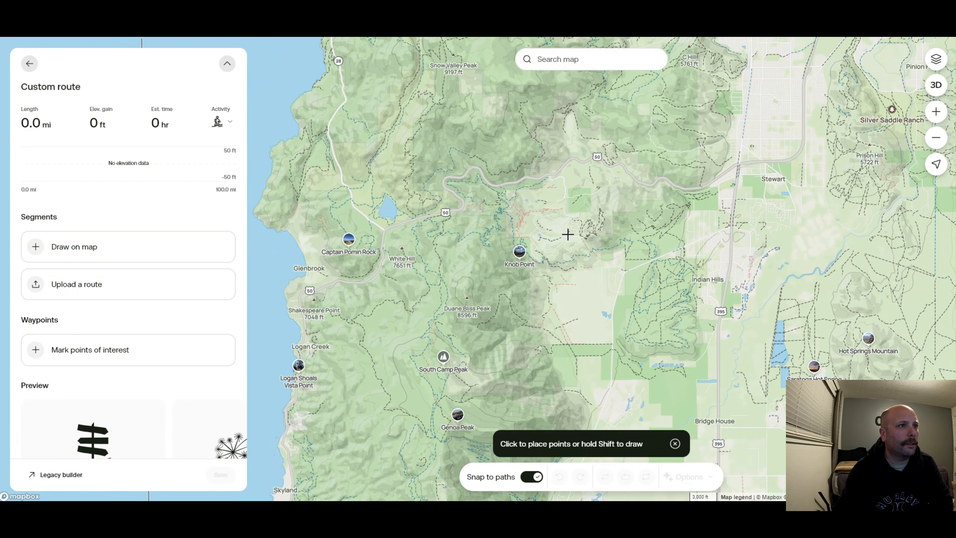
drag(595, 210, 498, 384)
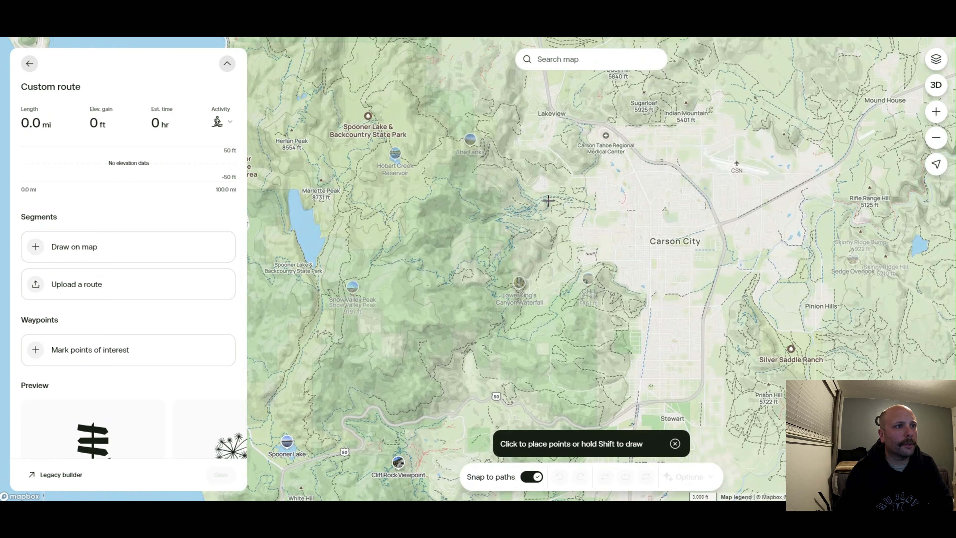
scroll(549, 211, up, 5)
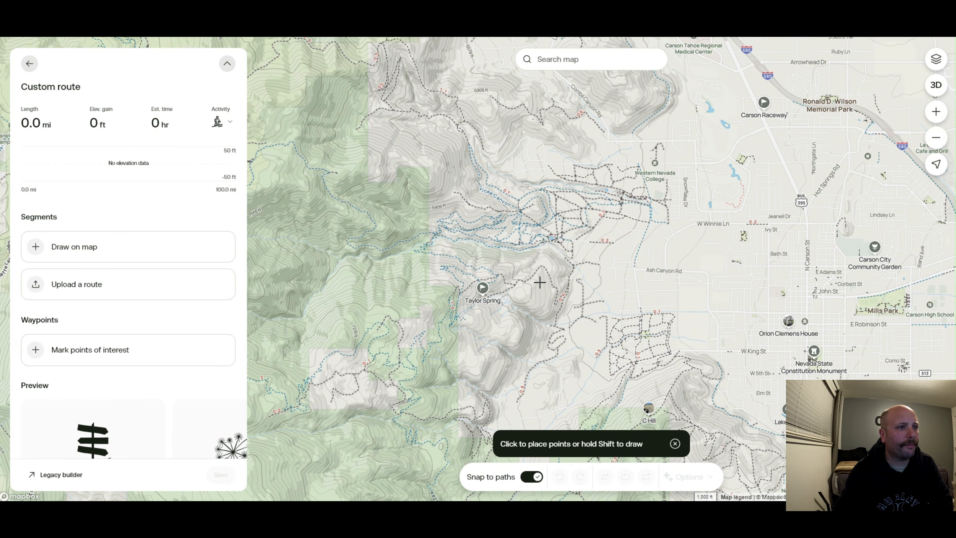
mouse_move(514, 316)
mouse_down()
mouse_move(528, 168)
mouse_move(522, 306)
mouse_up()
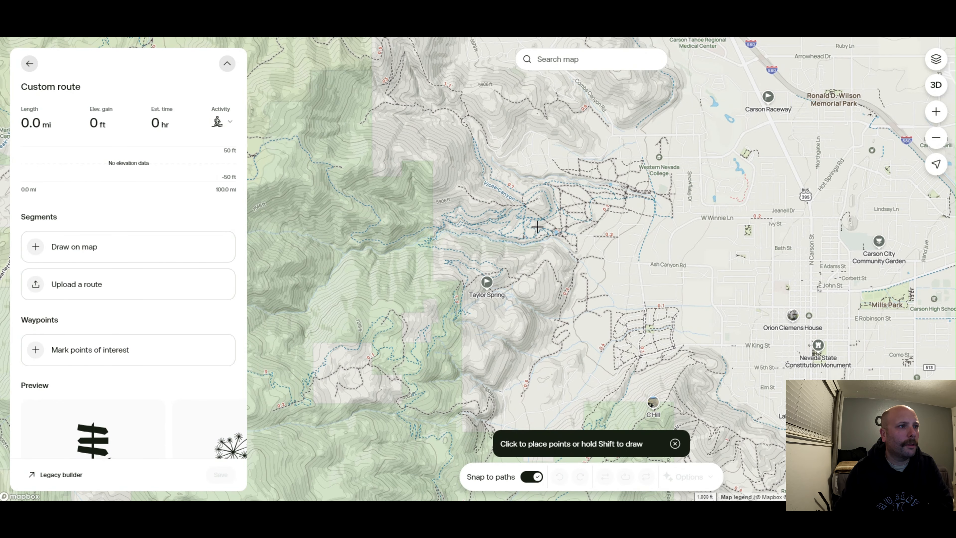
scroll(533, 230, up, 5)
drag(473, 239, 487, 109)
drag(496, 265, 521, 186)
drag(497, 320, 527, 181)
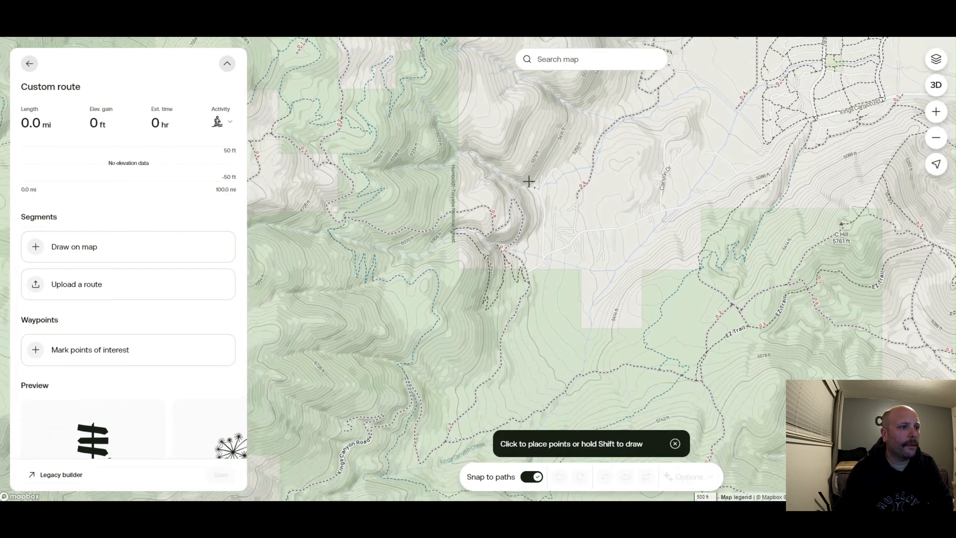
drag(501, 282, 561, 272)
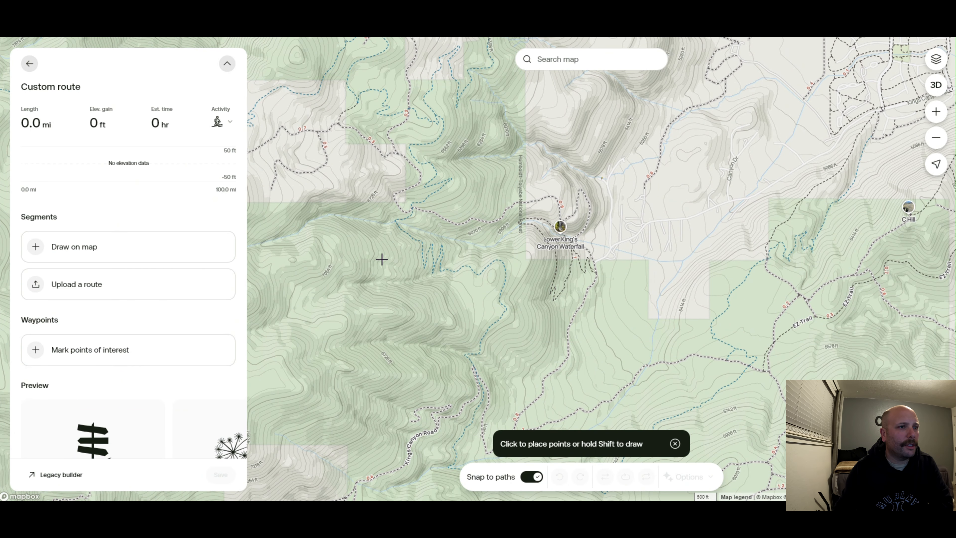
drag(382, 259, 440, 285)
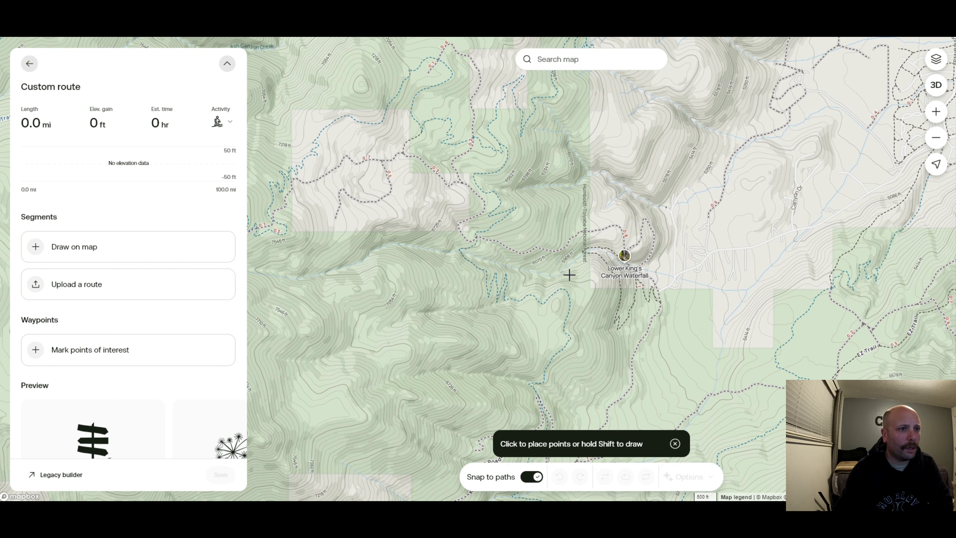
drag(403, 247, 595, 226)
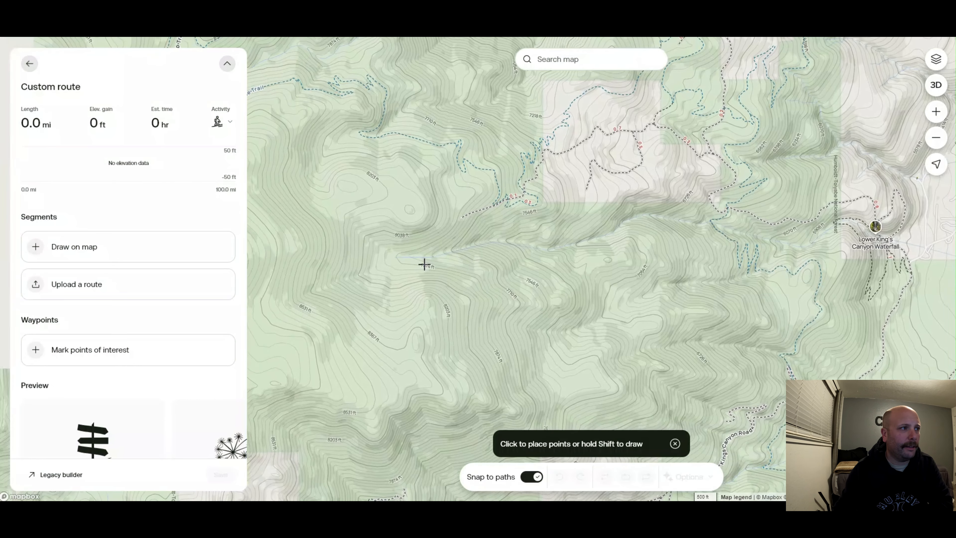
drag(422, 262, 780, 261)
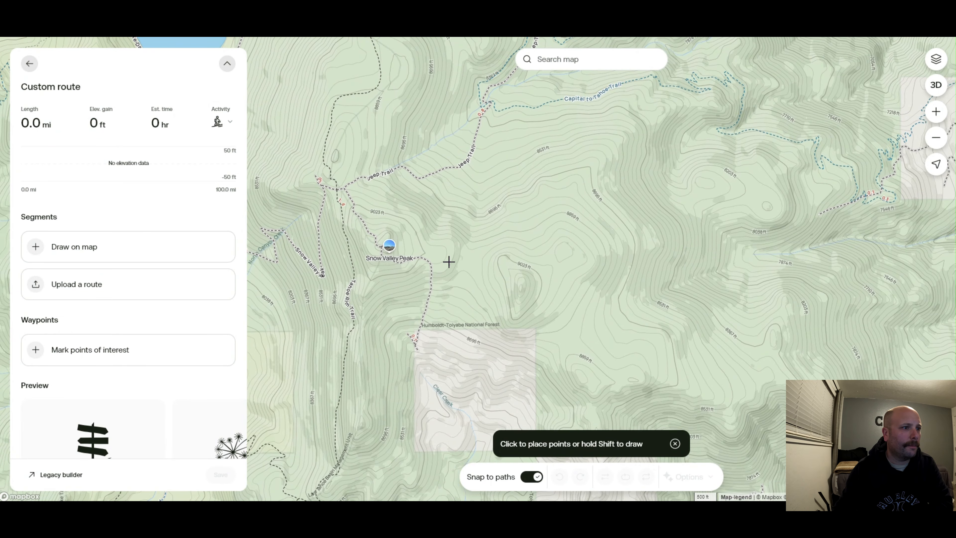
drag(448, 260, 471, 231)
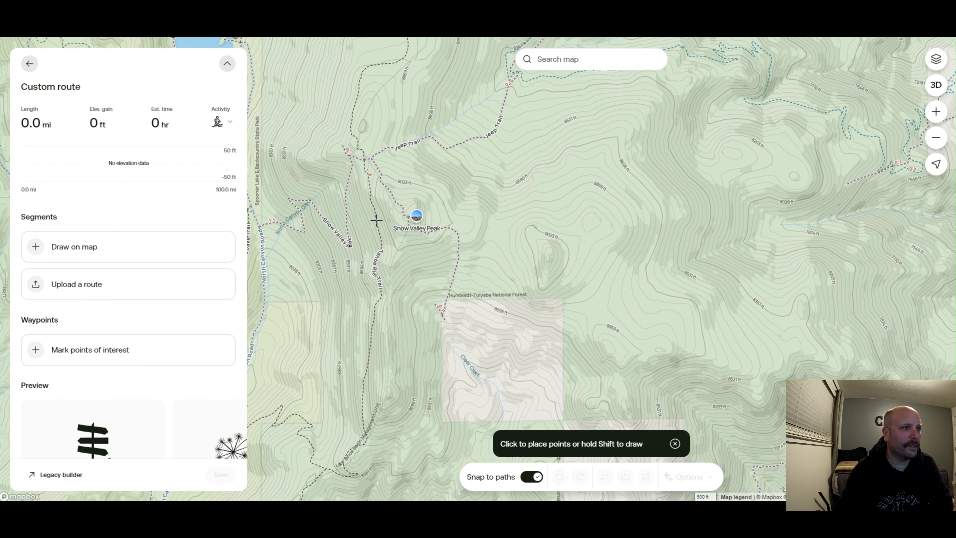
drag(538, 191, 424, 263)
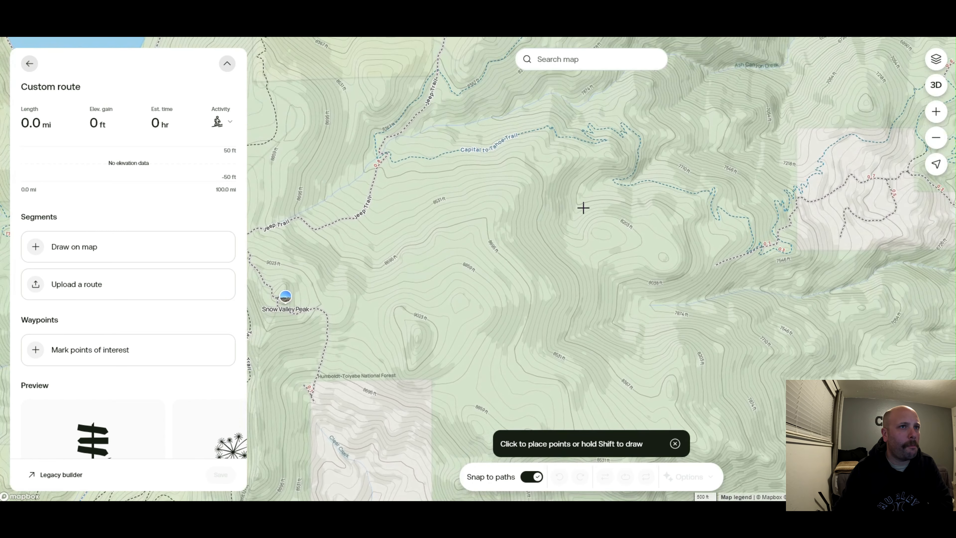
drag(582, 207, 429, 224)
drag(634, 222, 454, 220)
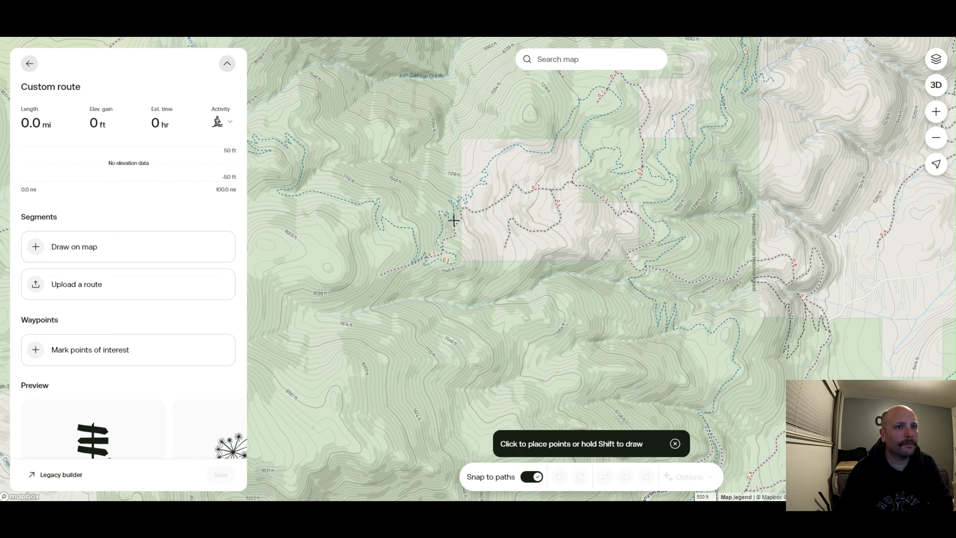
Start the route with two points on the trail just south-east of Lower King's Canyon Waterfall
scroll(700, 241, up, 5)
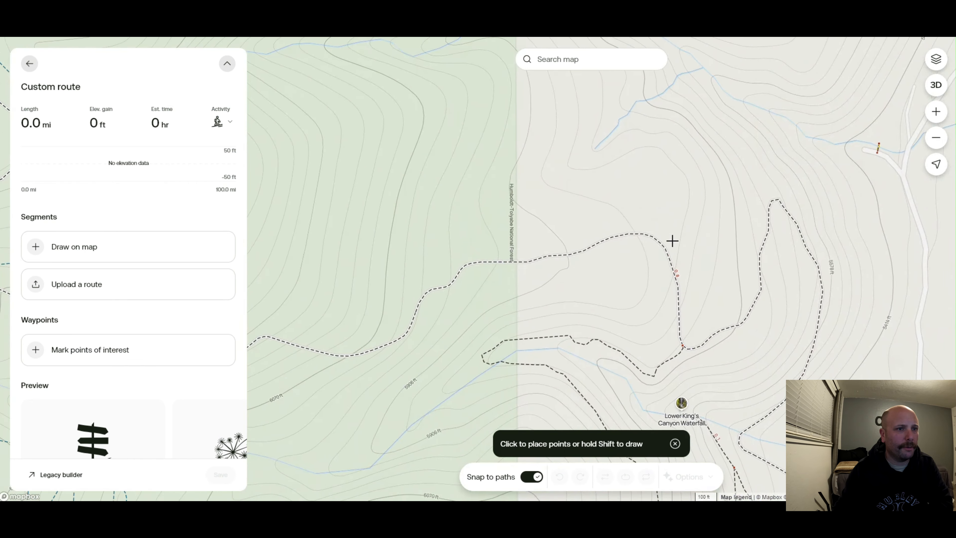
drag(732, 413, 624, 155)
scroll(651, 294, down, 2)
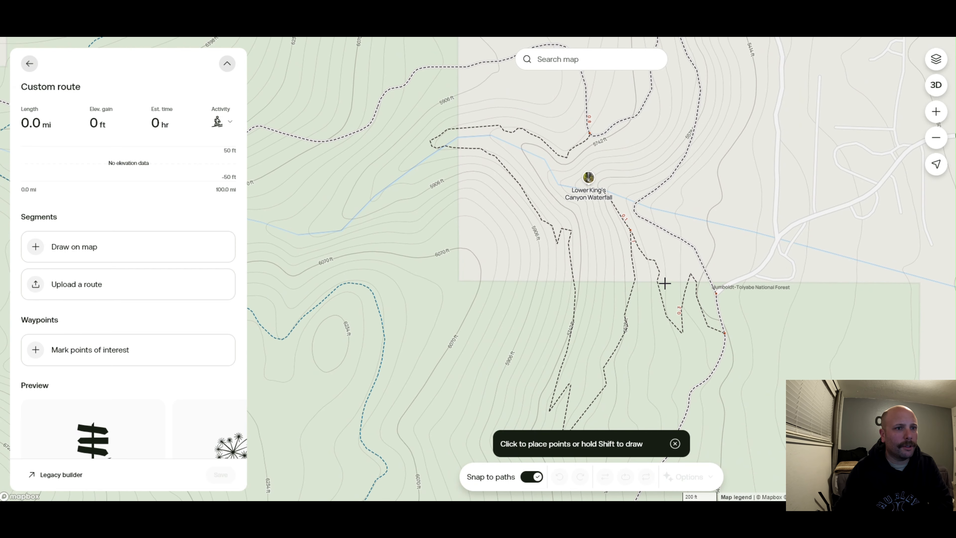
drag(667, 260, 676, 234)
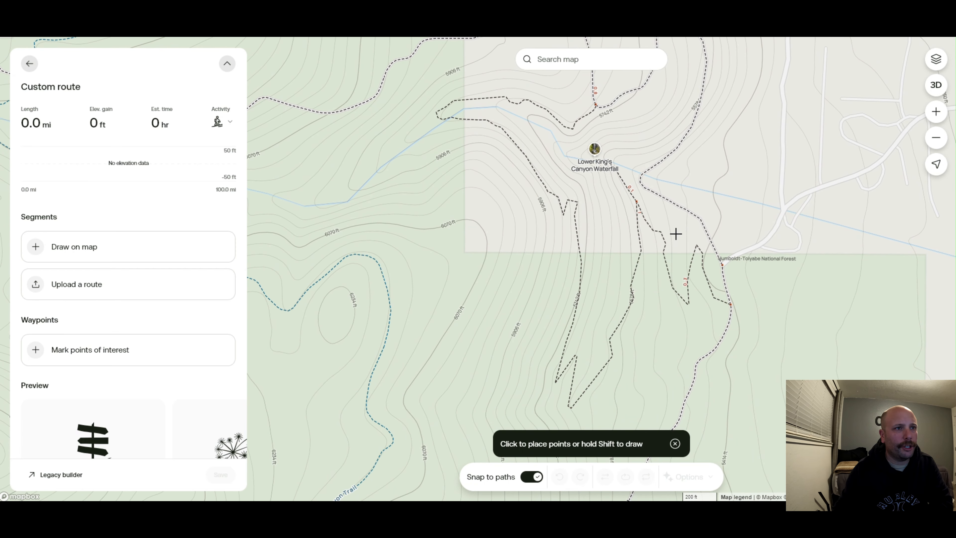
click(720, 267)
click(730, 303)
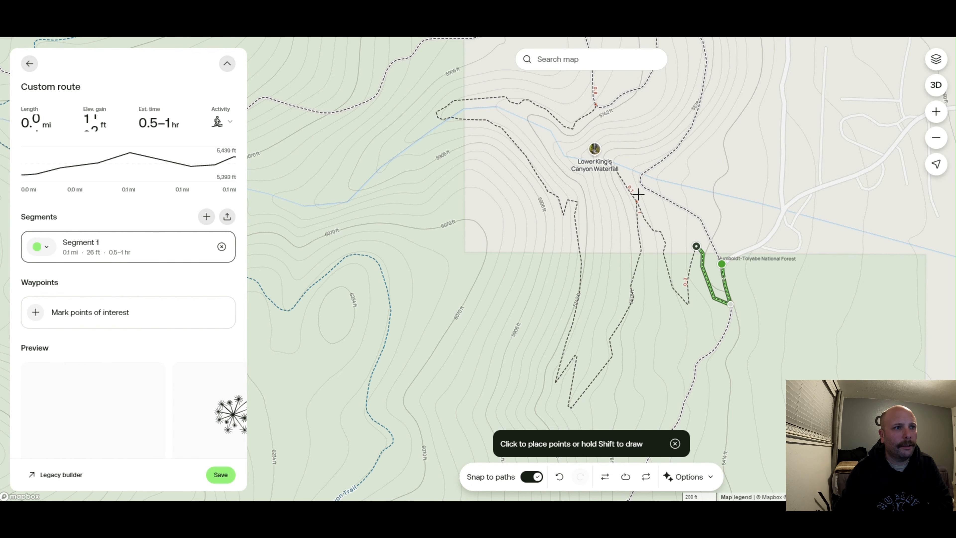
Extend the route to the trail junction below the waterfall and down along the western switchback trail
scroll(634, 188, up, 3)
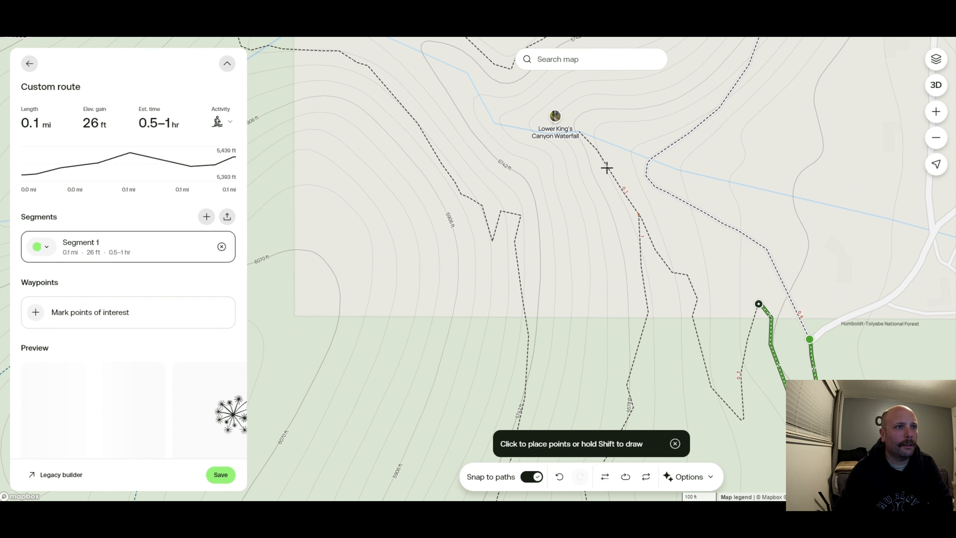
click(636, 218)
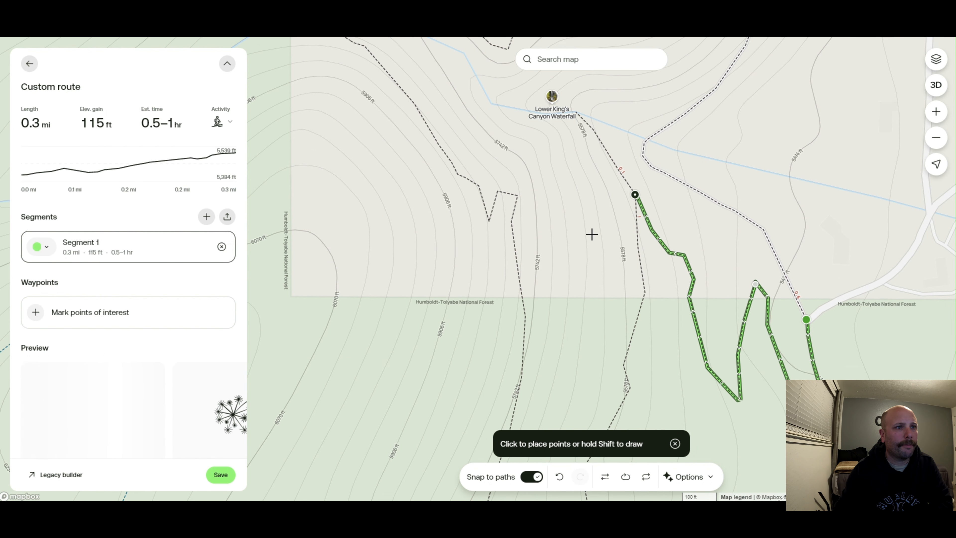
drag(589, 217, 622, 113)
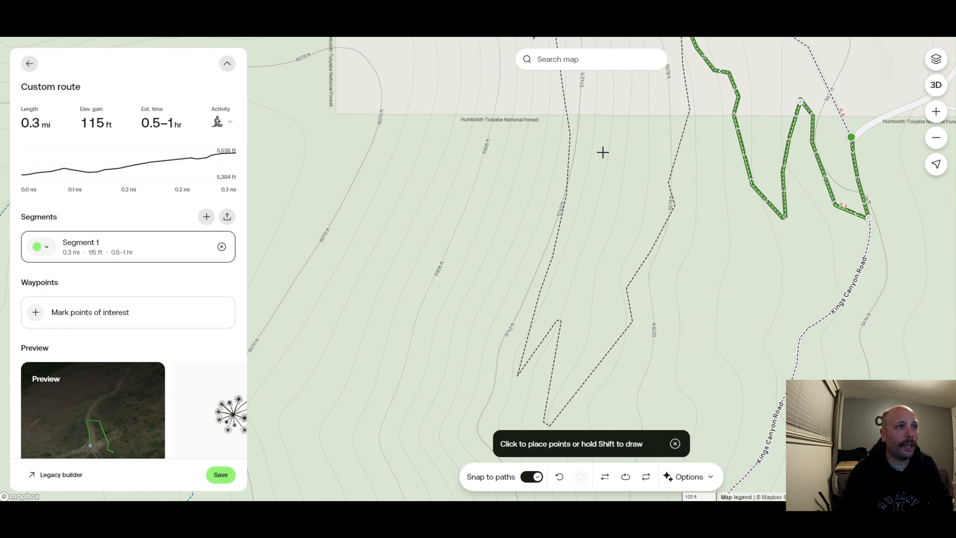
click(561, 226)
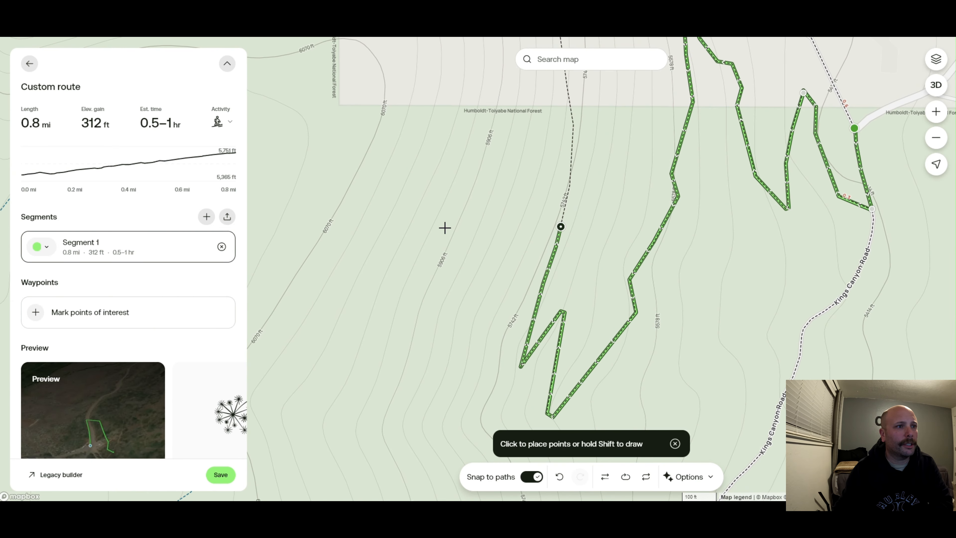
Add a route point on the trail just north of Lower King's Canyon Waterfall
drag(443, 227, 469, 301)
scroll(469, 300, down, 5)
drag(436, 194, 449, 269)
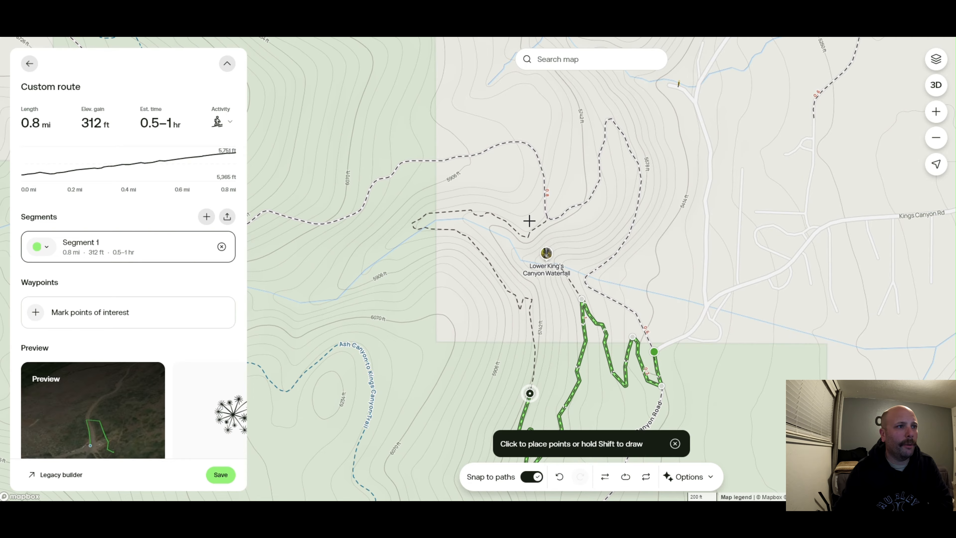
click(545, 219)
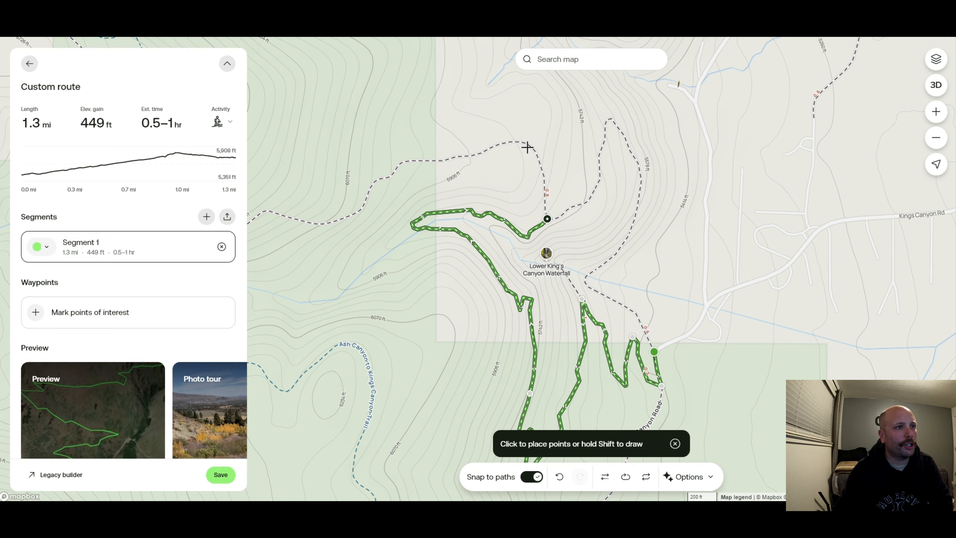
Extend the route west along the trail to the junction with the Ash to Kings trail
drag(554, 198, 606, 223)
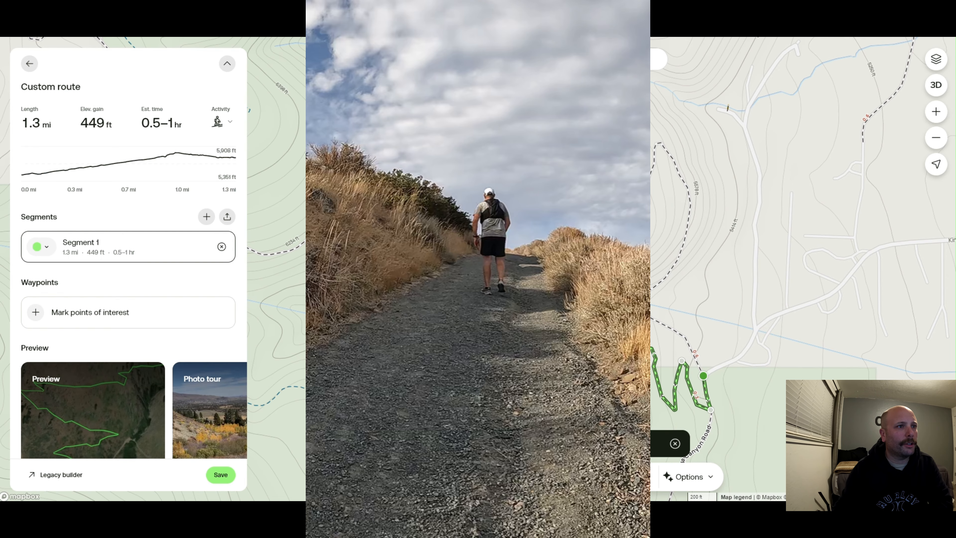
drag(361, 192, 543, 155)
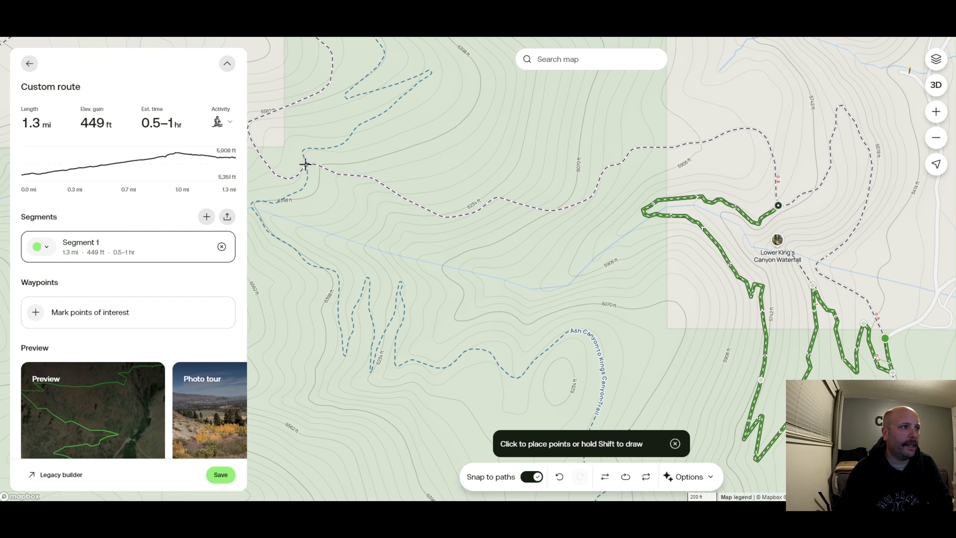
click(304, 164)
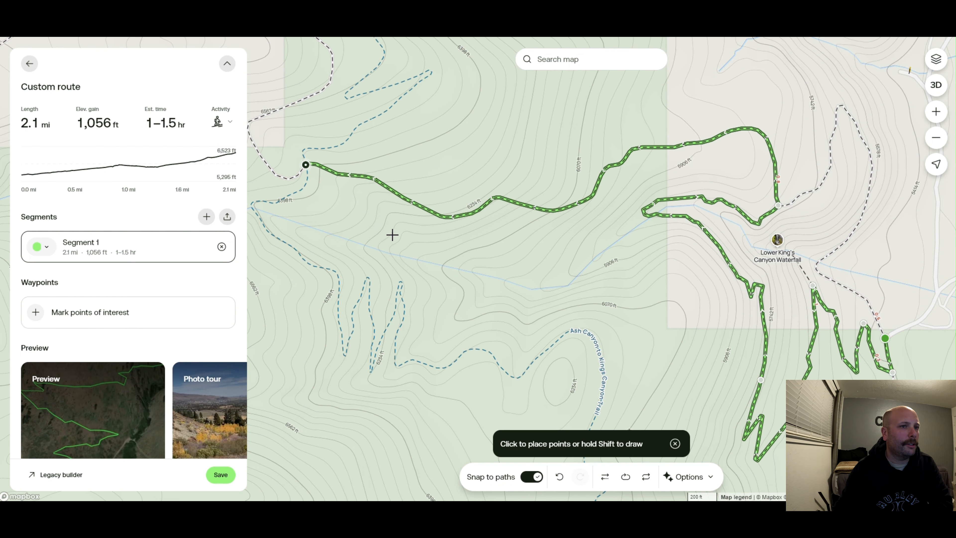
drag(392, 234, 532, 214)
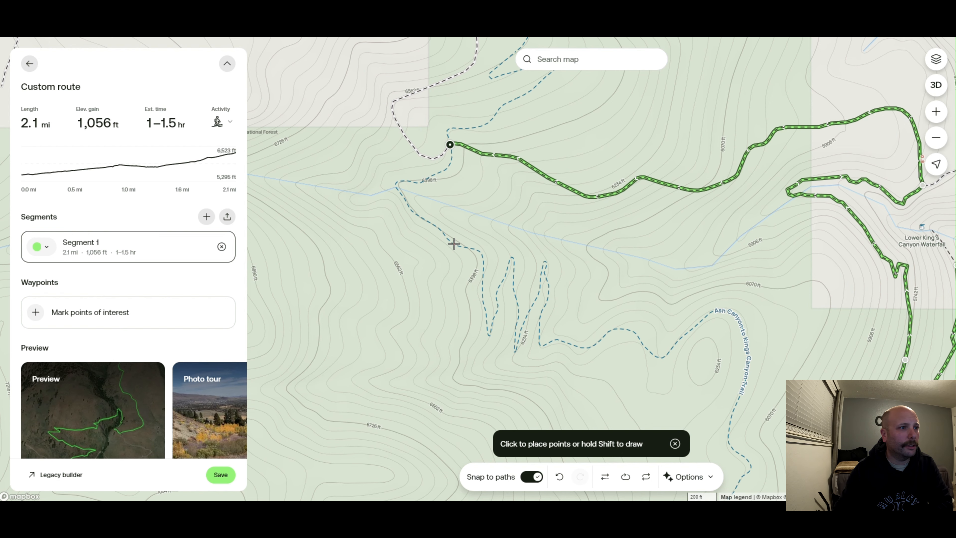
drag(453, 179, 457, 219)
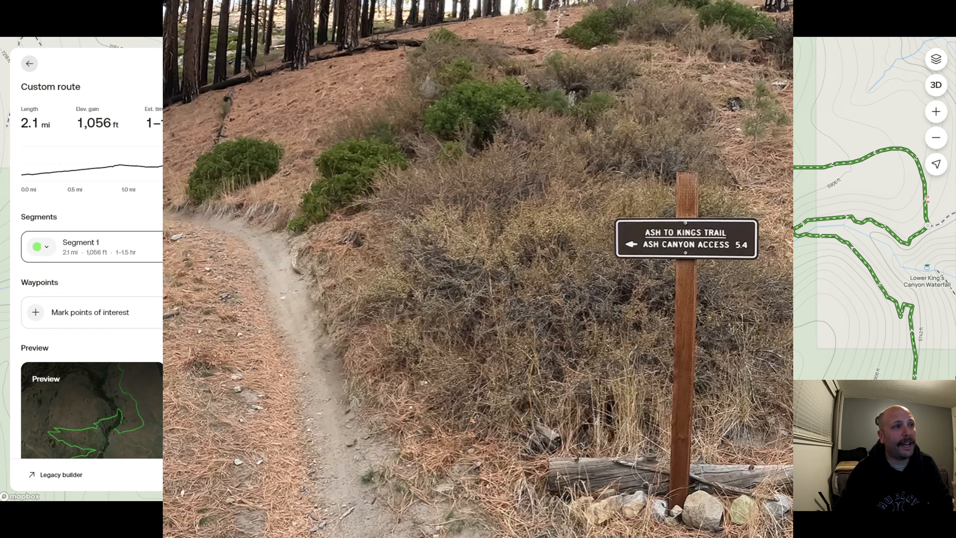
drag(546, 226, 539, 291)
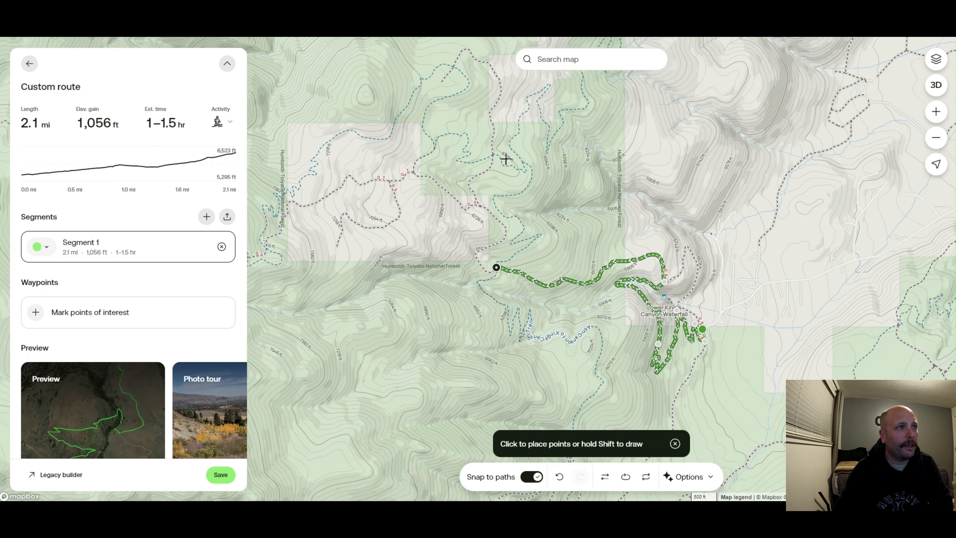
Try to extend the route north along the western dotted trail to a point on the upper blue trail
drag(506, 155, 450, 266)
drag(515, 156, 499, 216)
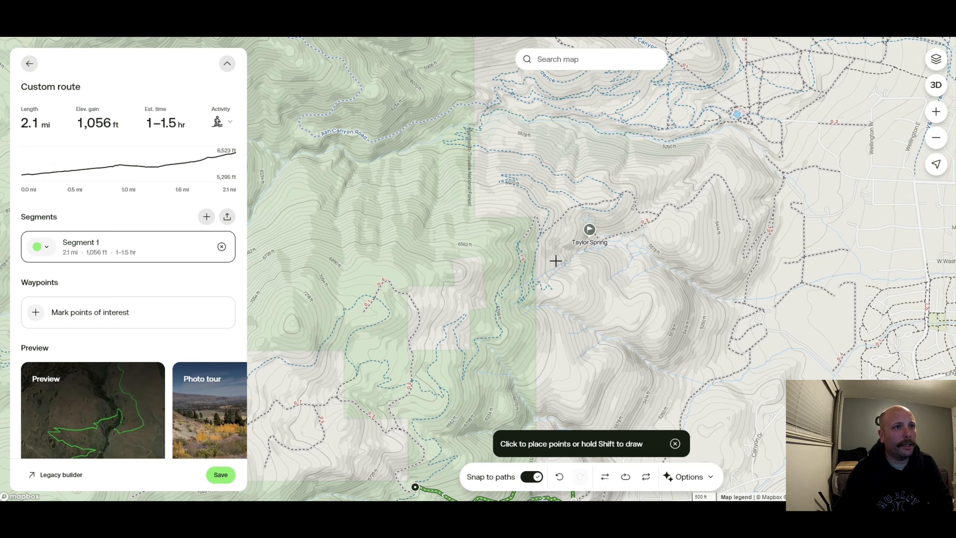
mouse_move(515, 317)
mouse_down()
mouse_move(520, 260)
mouse_move(511, 249)
mouse_move(531, 185)
mouse_up()
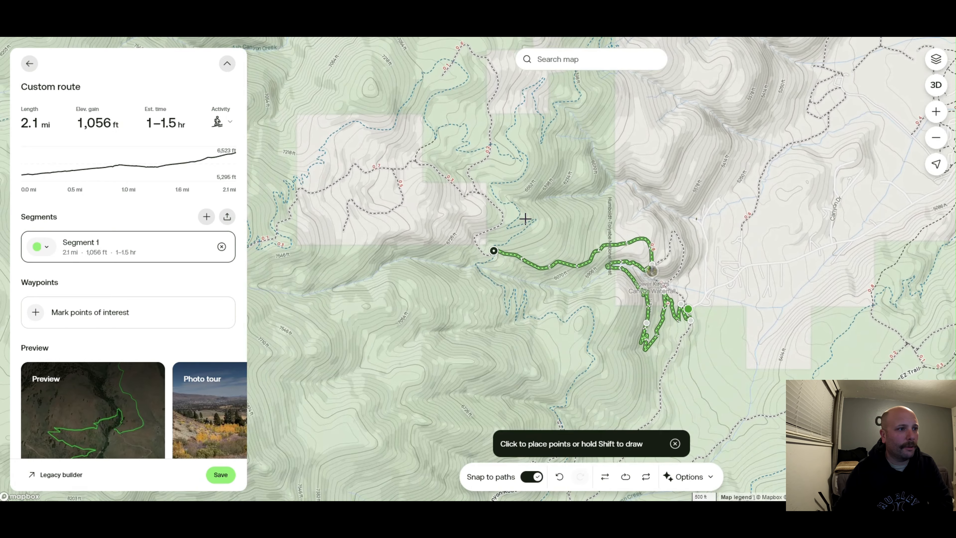
drag(523, 225, 549, 162)
scroll(556, 165, up, 3)
scroll(555, 165, up, 2)
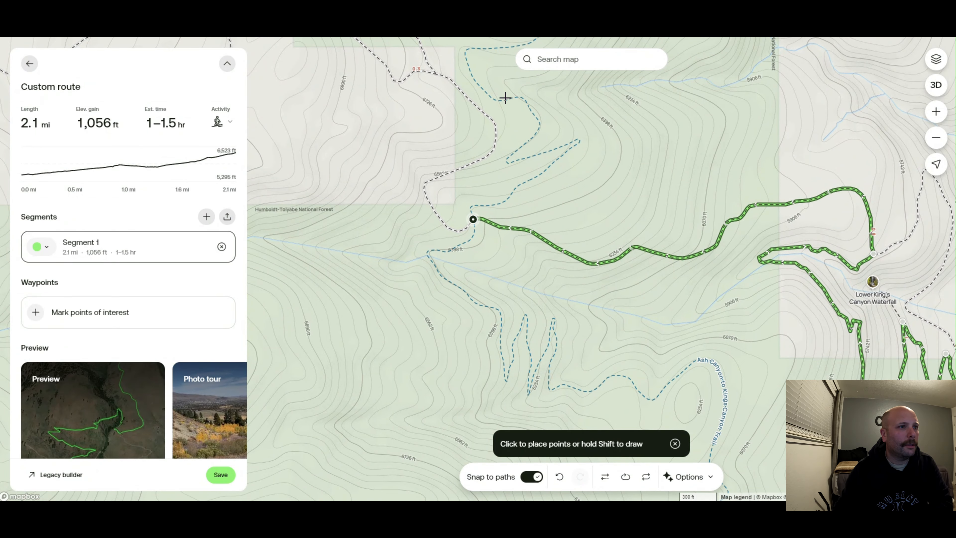
drag(479, 85, 466, 182)
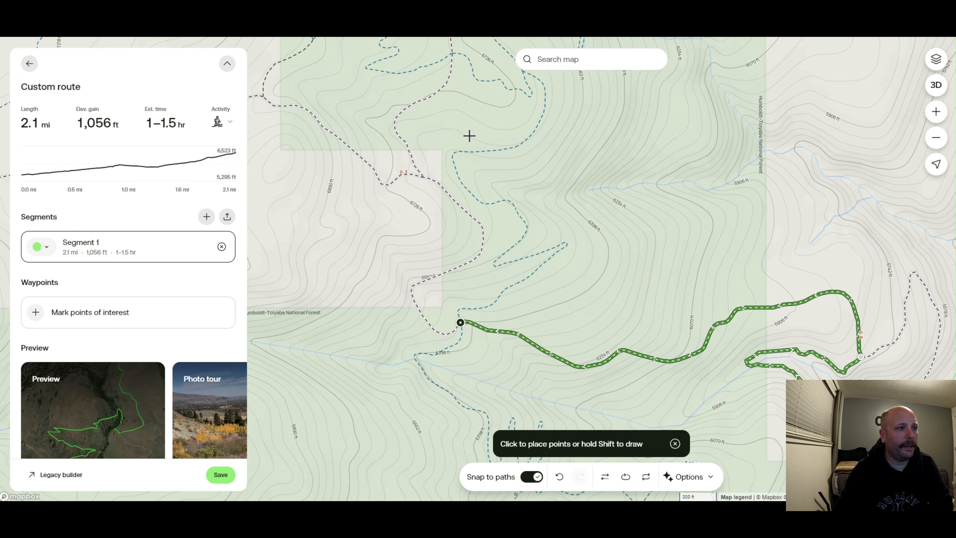
drag(469, 136, 472, 230)
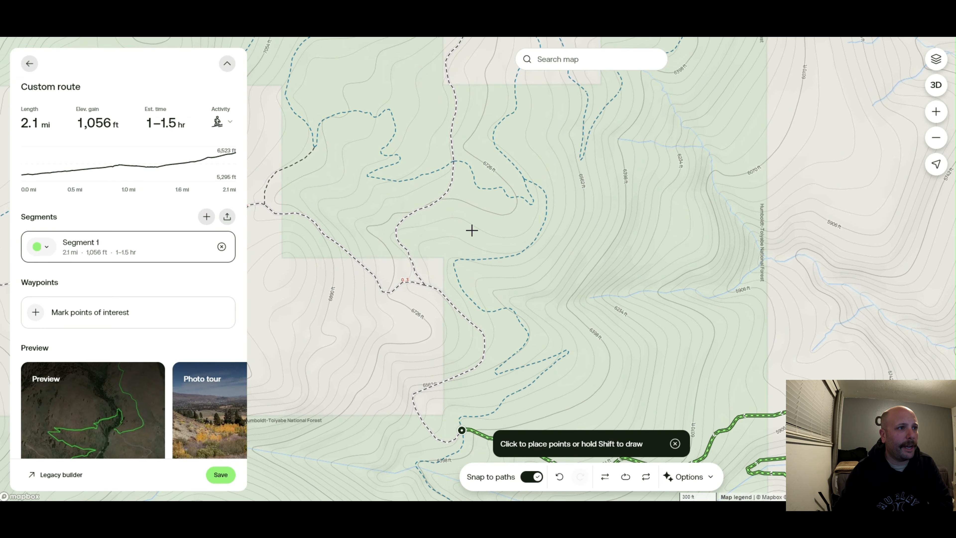
click(524, 180)
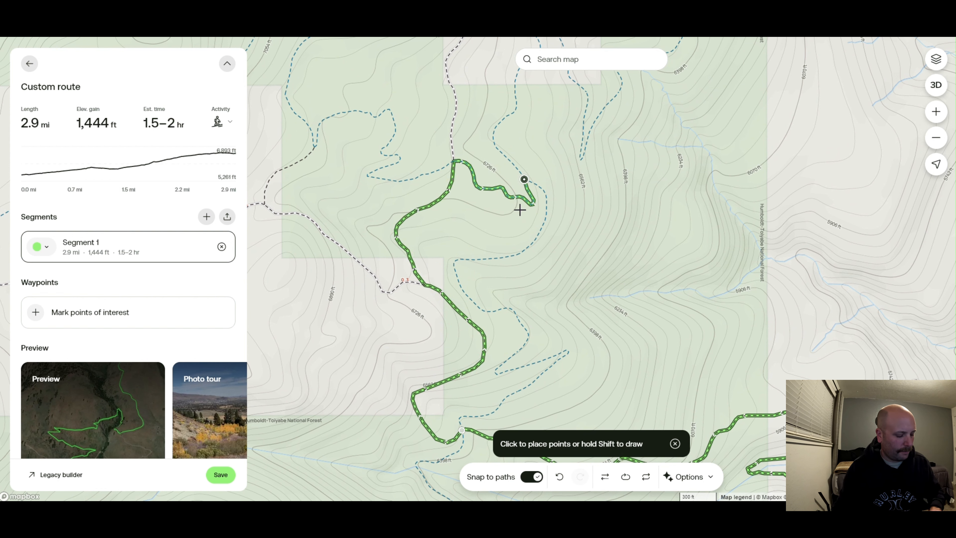
key(ctrl+z)
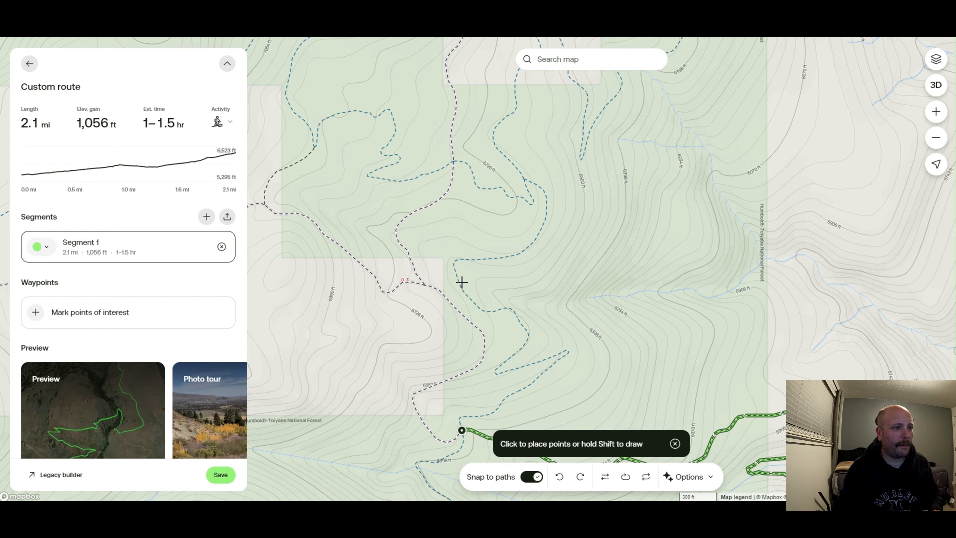
Extend the route north up the switchback trail to the upper junction, then on to the point on the upper blue trail
click(459, 283)
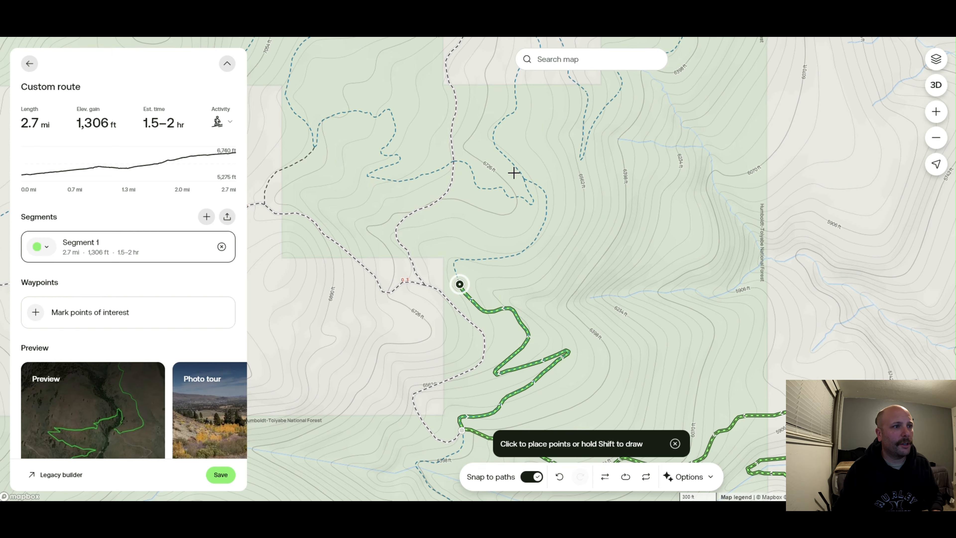
click(524, 180)
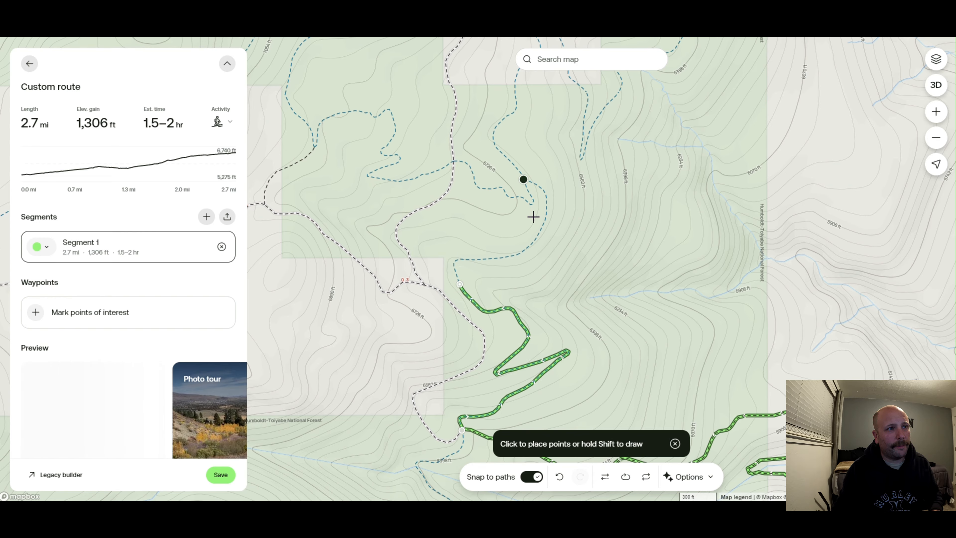
drag(497, 218, 538, 215)
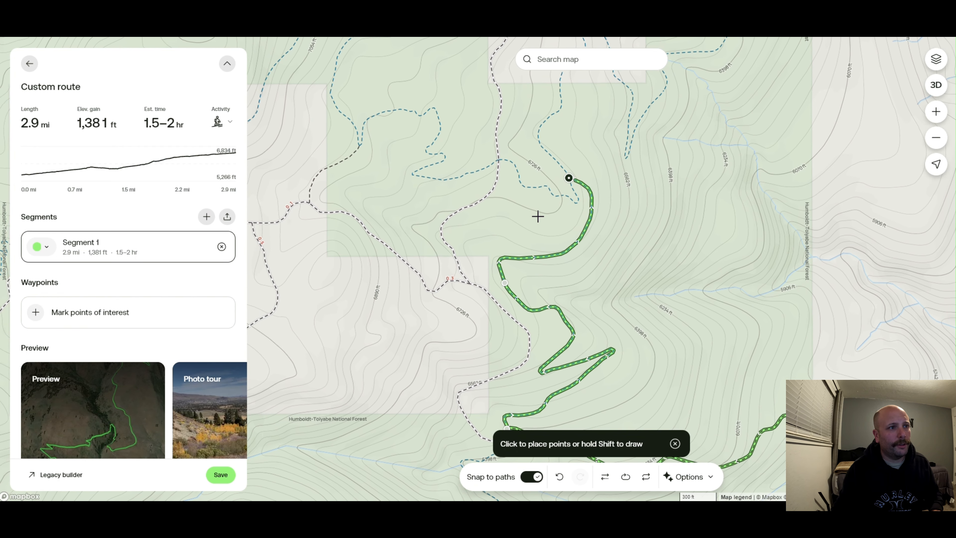
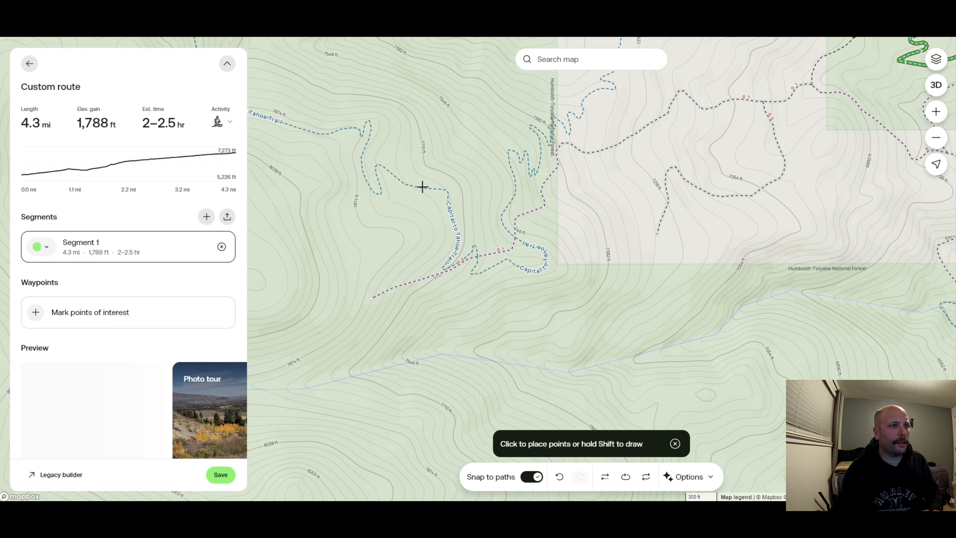
Extend the route west along the Capitol to Tahoe Trail to the junction near Ash Canyon Creek
click(422, 187)
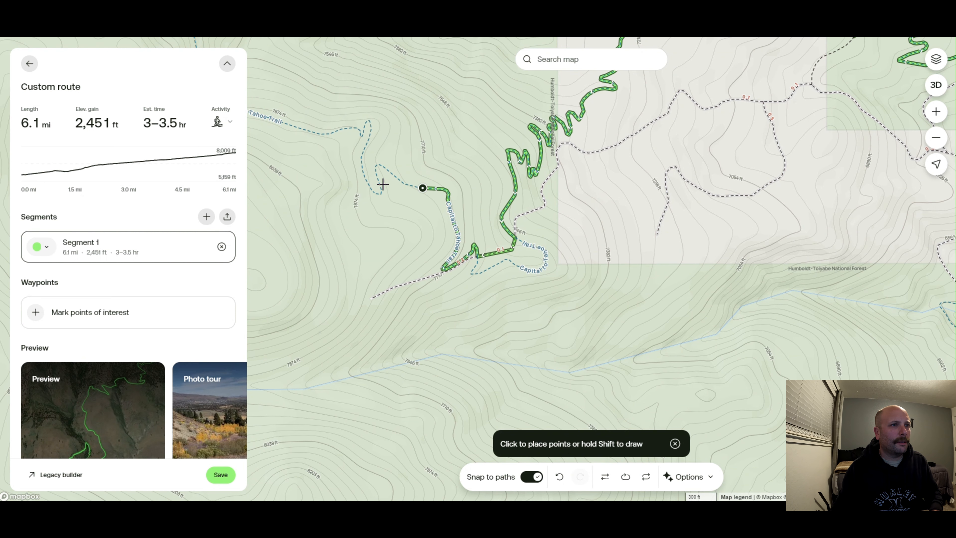
drag(381, 187, 474, 200)
drag(338, 166, 480, 235)
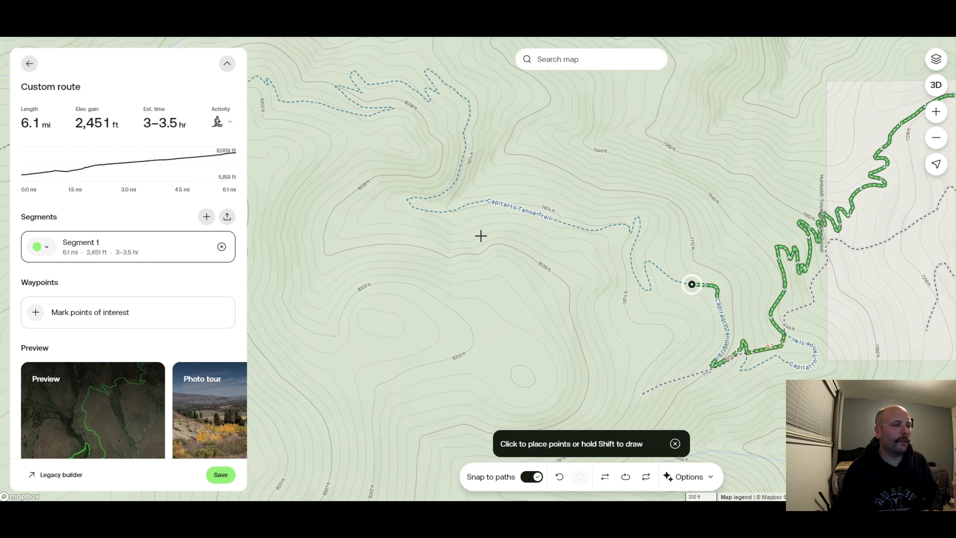
drag(332, 173, 491, 214)
scroll(350, 177, up, 6)
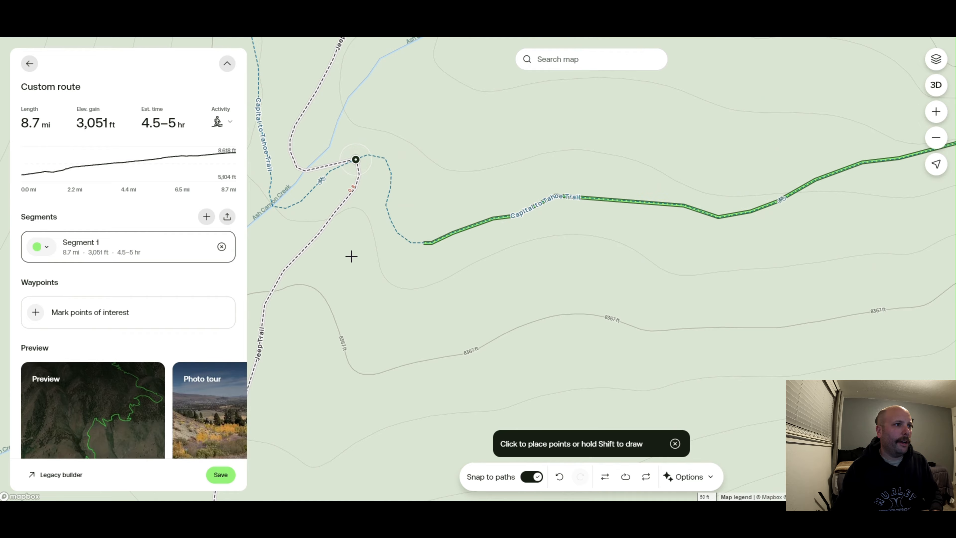
Extend the route south-west along the Jeep Trail to the junction west of Snow Valley Peak
drag(358, 261, 403, 231)
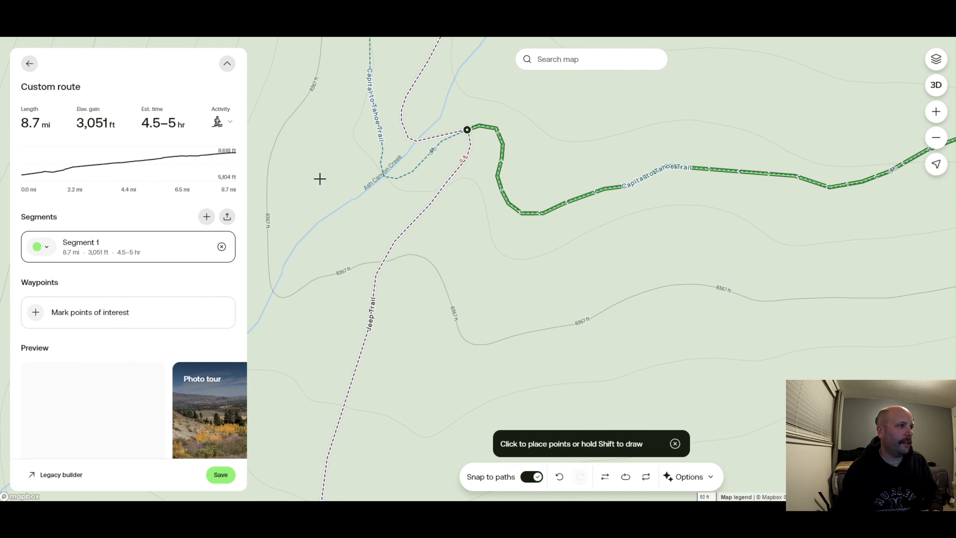
drag(363, 185, 352, 141)
scroll(443, 169, down, 5)
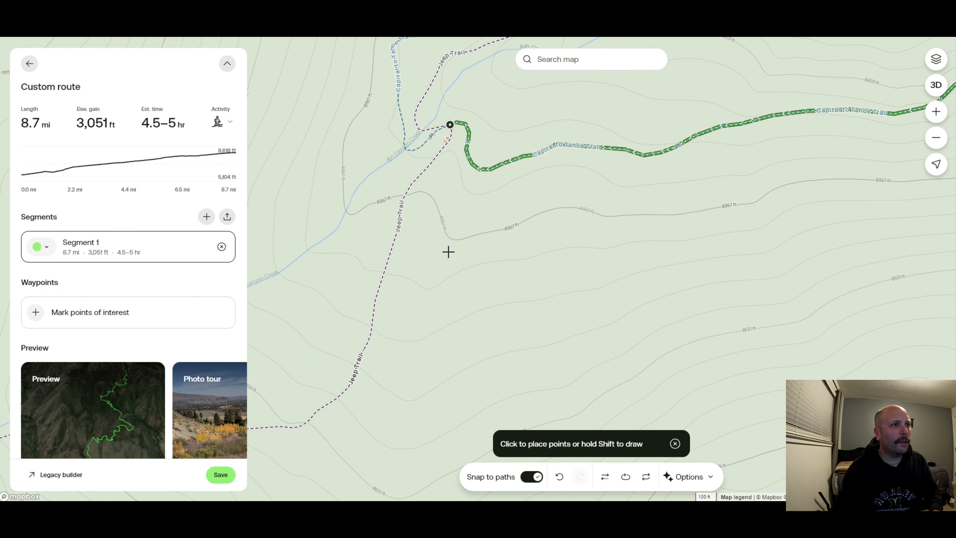
drag(454, 269, 560, 186)
drag(397, 371, 513, 296)
drag(367, 337, 546, 256)
scroll(531, 260, down, 5)
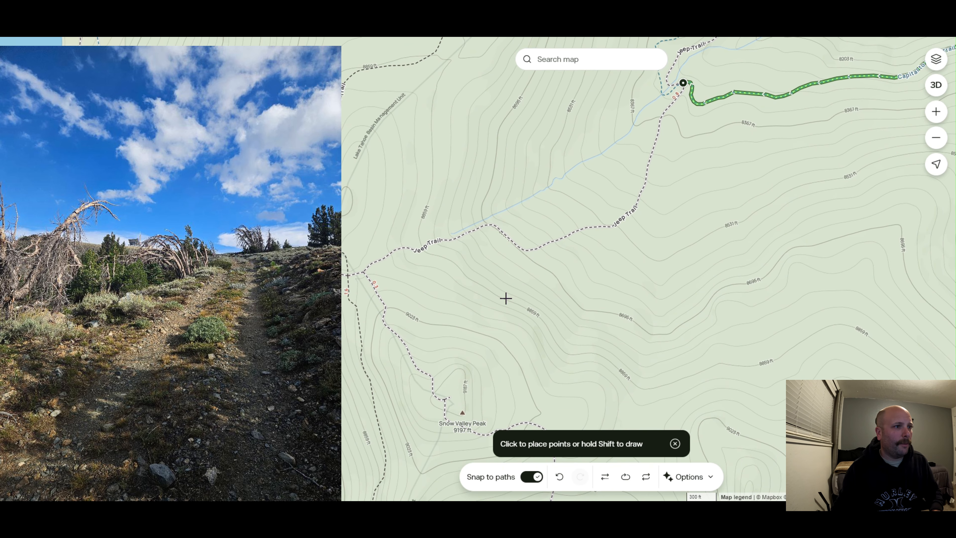
scroll(506, 299, down, 3)
drag(529, 313, 459, 254)
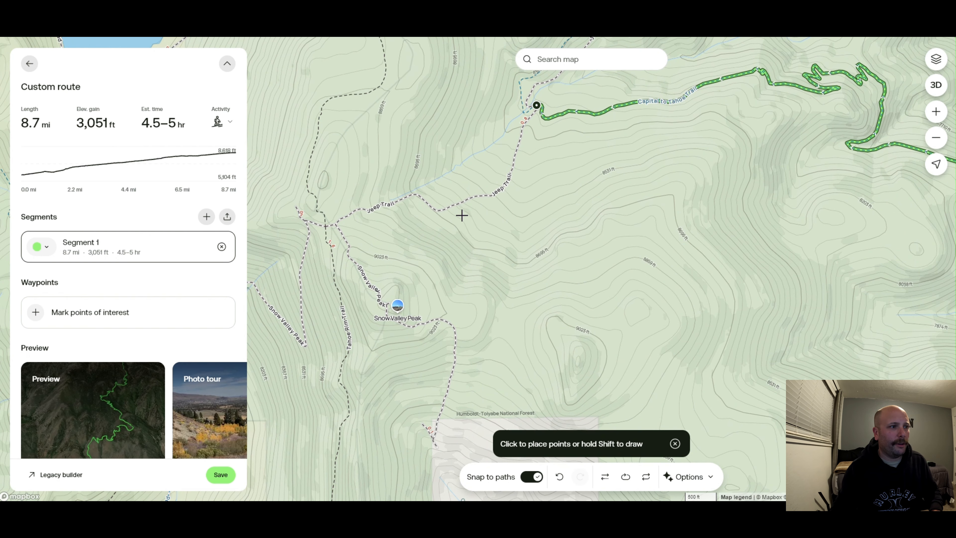
click(336, 223)
Extend the route south along the trail to the summit of Snow Valley Peak
scroll(376, 312, up, 5)
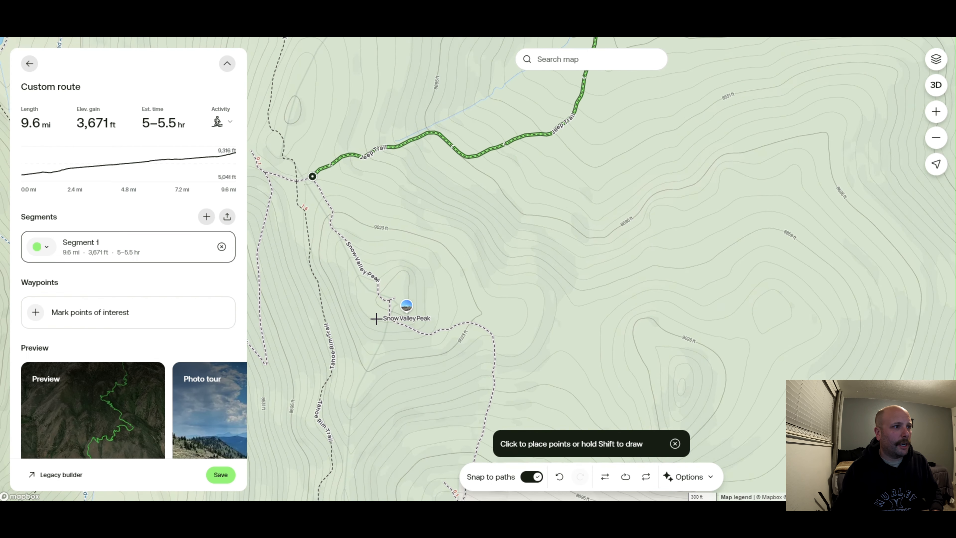
click(413, 285)
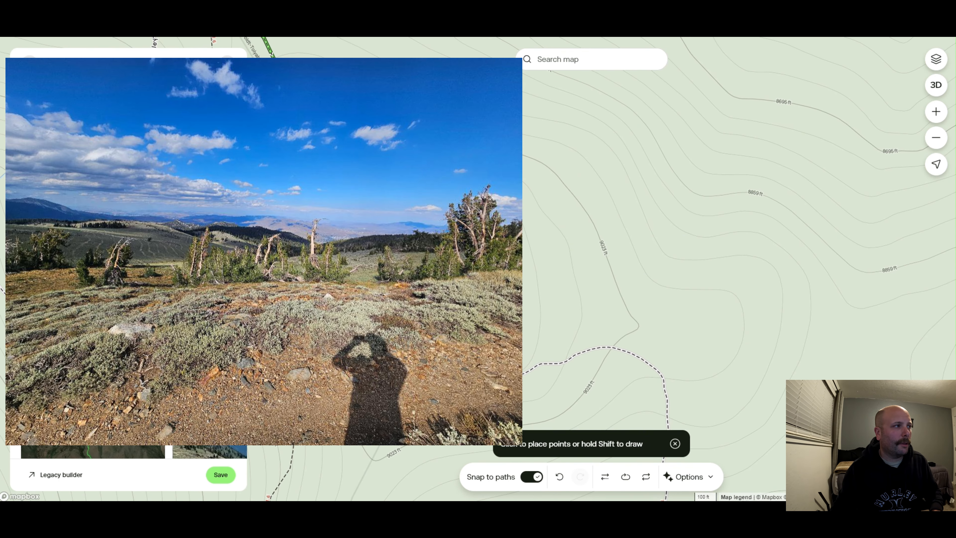
scroll(358, 352, down, 5)
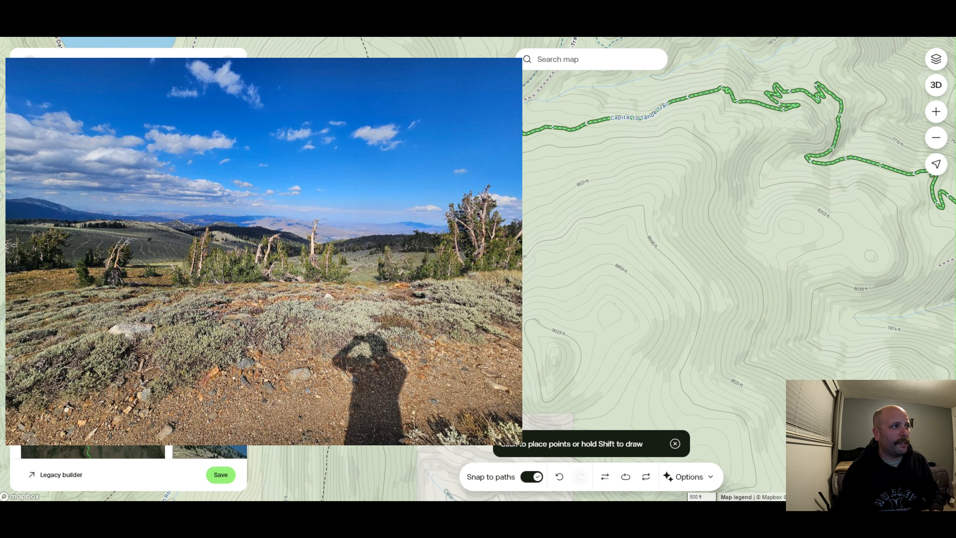
scroll(512, 216, down, 5)
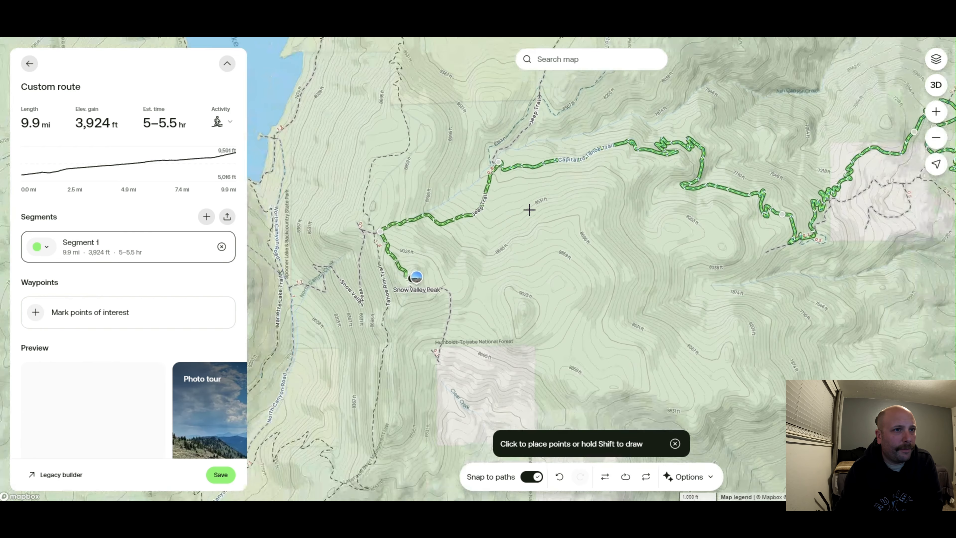
drag(644, 243, 537, 299)
mouse_move(638, 327)
mouse_down()
mouse_move(493, 254)
mouse_move(728, 226)
mouse_move(717, 261)
mouse_up()
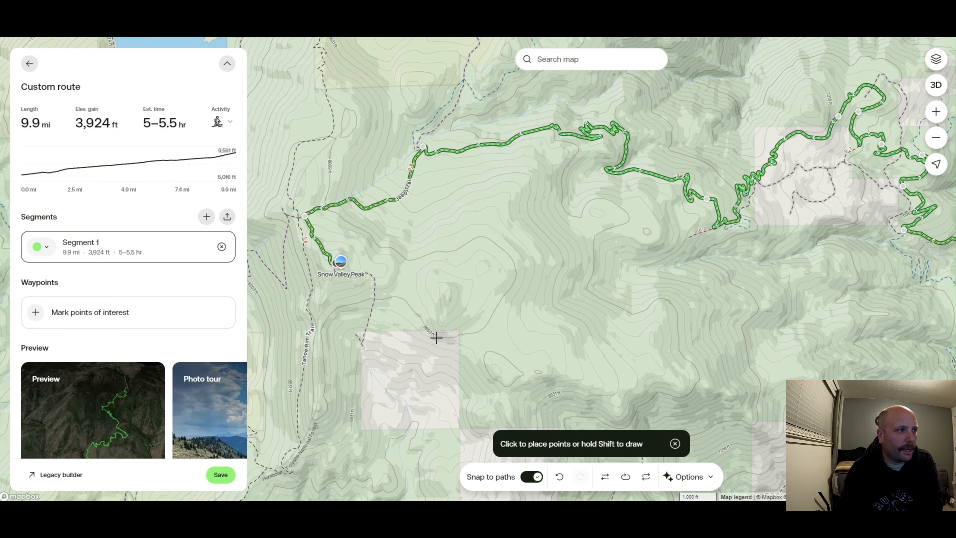
Switch the base map to Satellite imagery
click(936, 60)
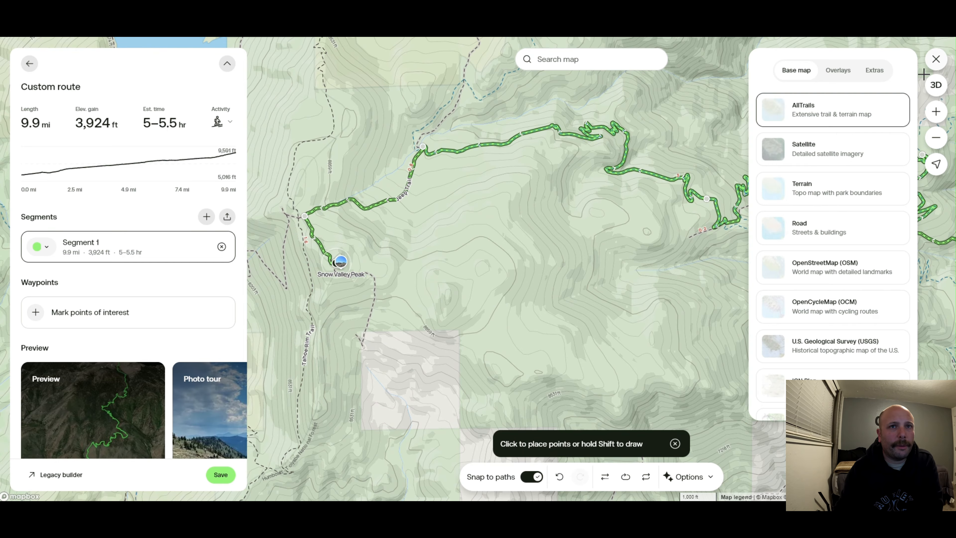
click(840, 153)
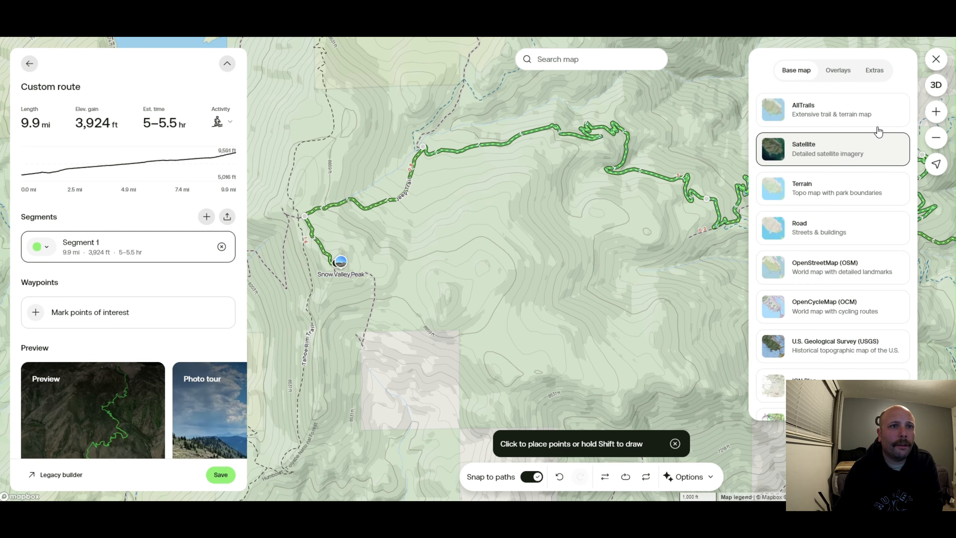
Switch to 3D view and inspect the route over the terrain from several angles
click(930, 86)
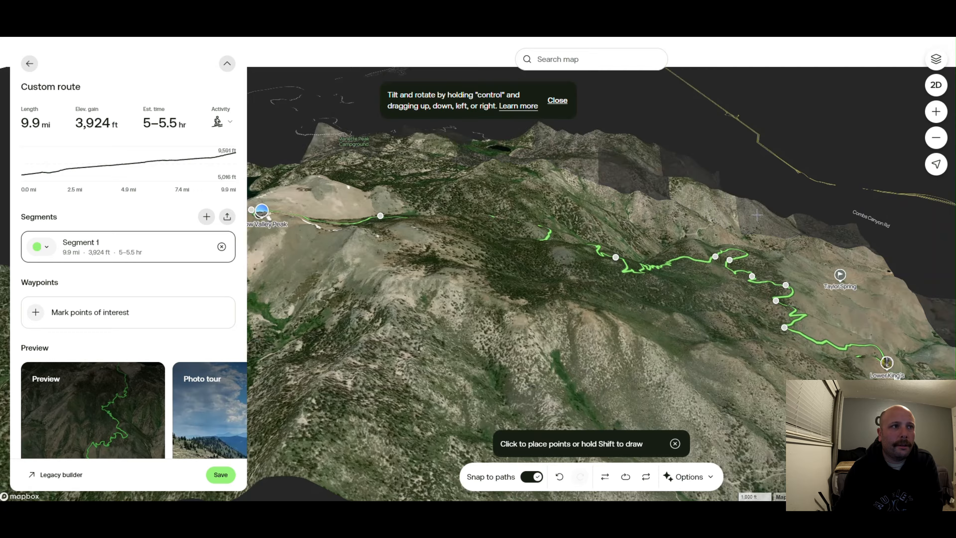
ctrl+drag(740, 322, 646, 210)
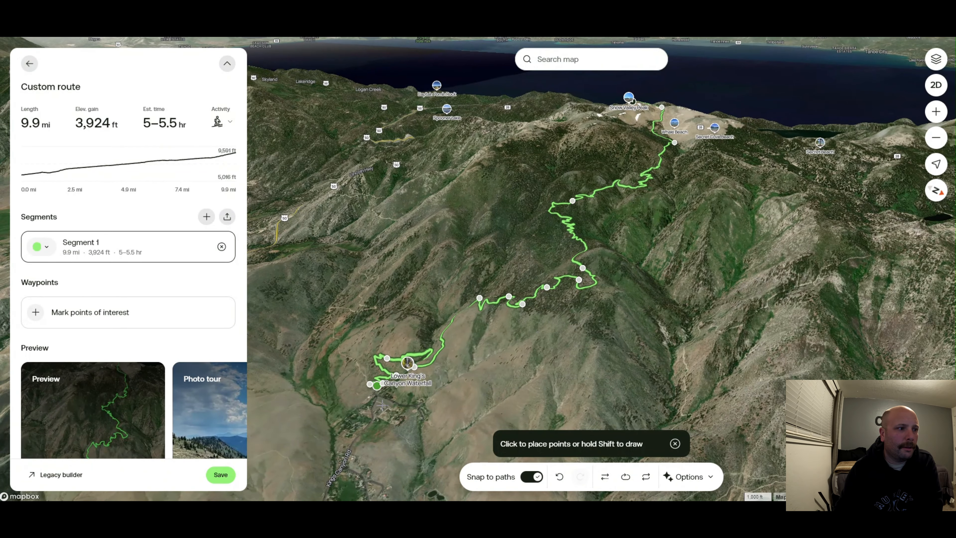
scroll(420, 371, up, 2)
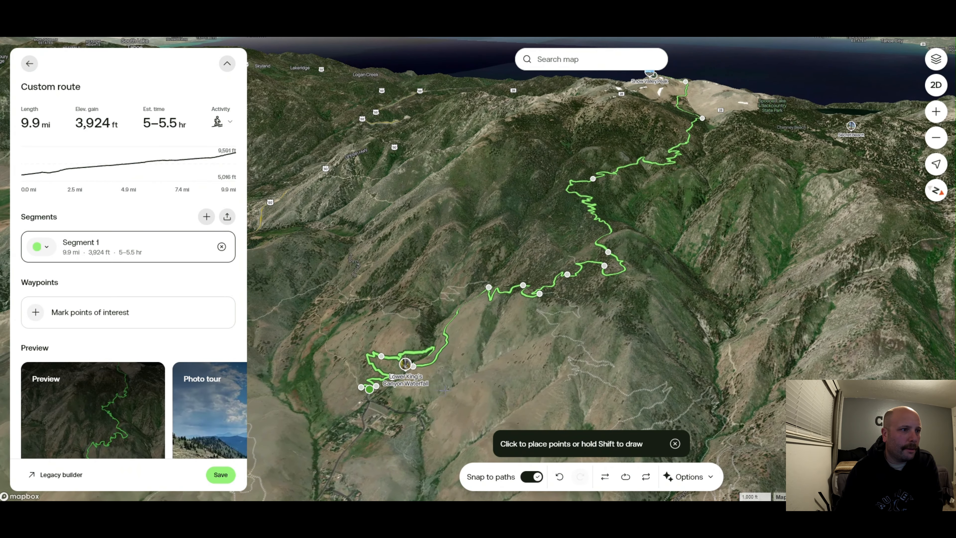
ctrl+drag(420, 371, 463, 370)
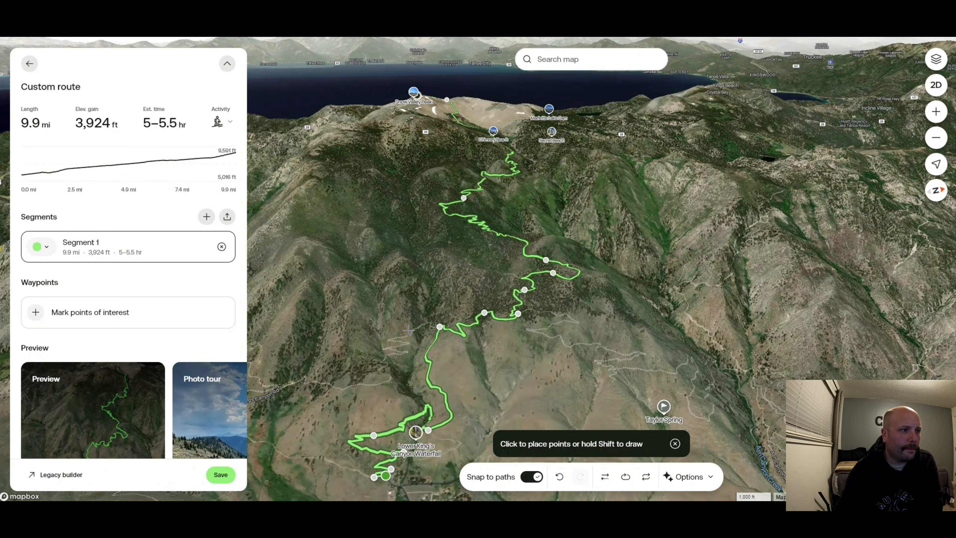
scroll(409, 330, up, 3)
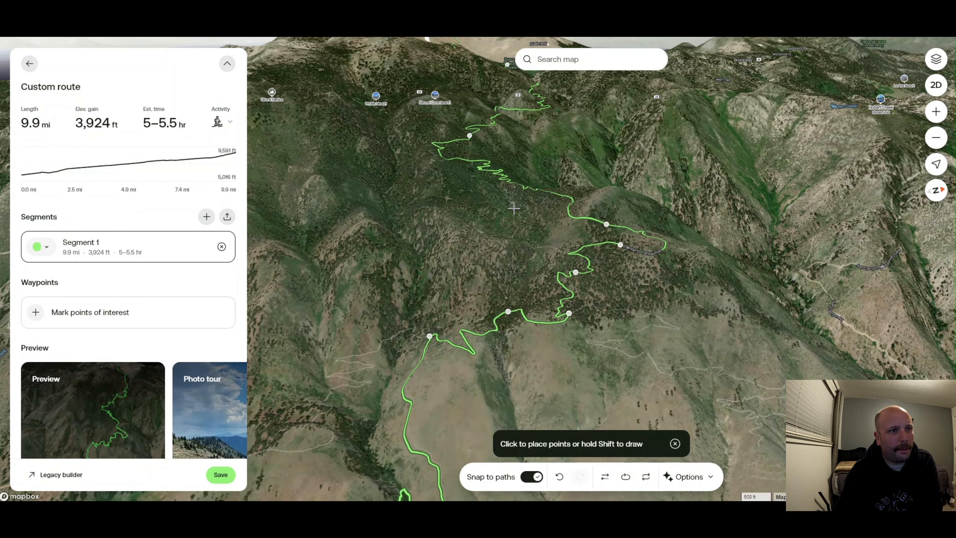
drag(549, 252, 587, 297)
scroll(541, 281, down, 2)
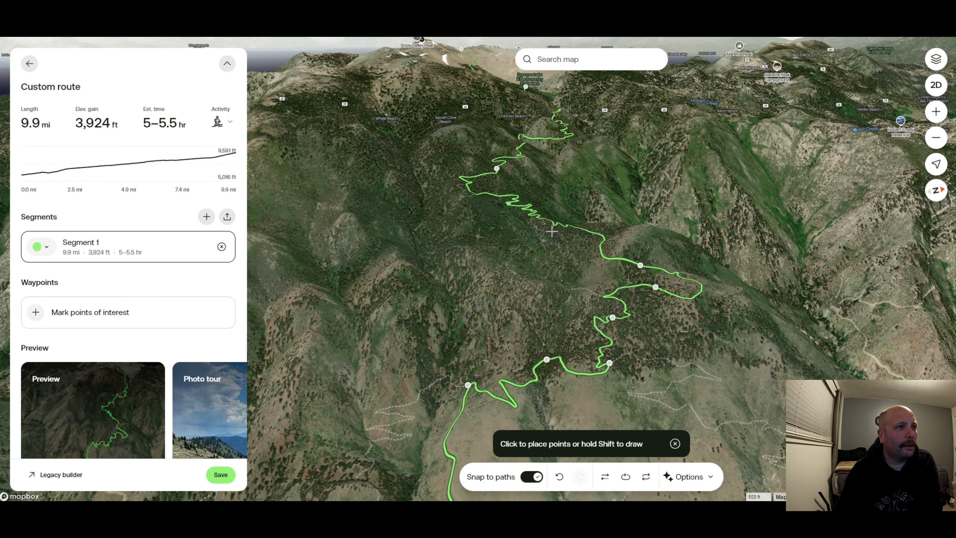
drag(476, 231, 478, 282)
scroll(512, 217, down, 2)
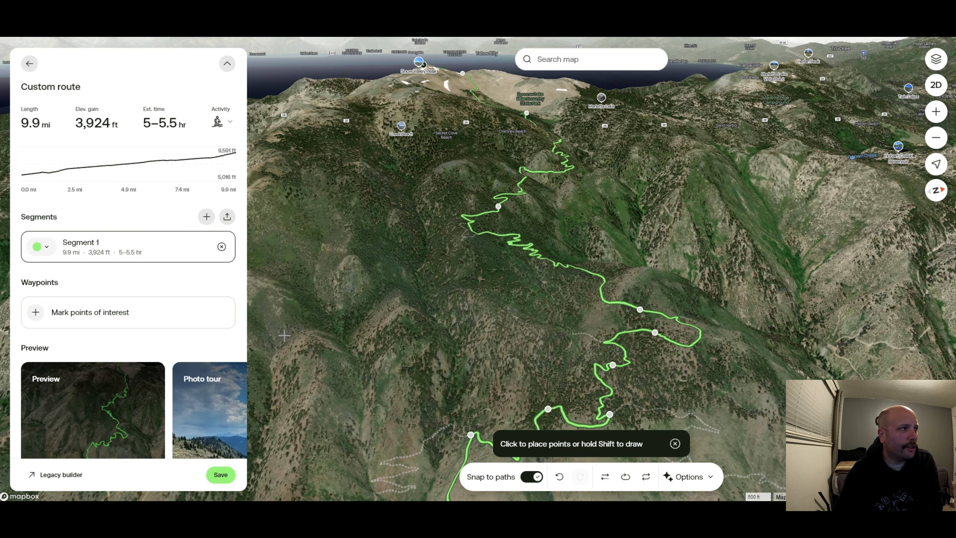
Play the route preview flyover, then close it
click(77, 402)
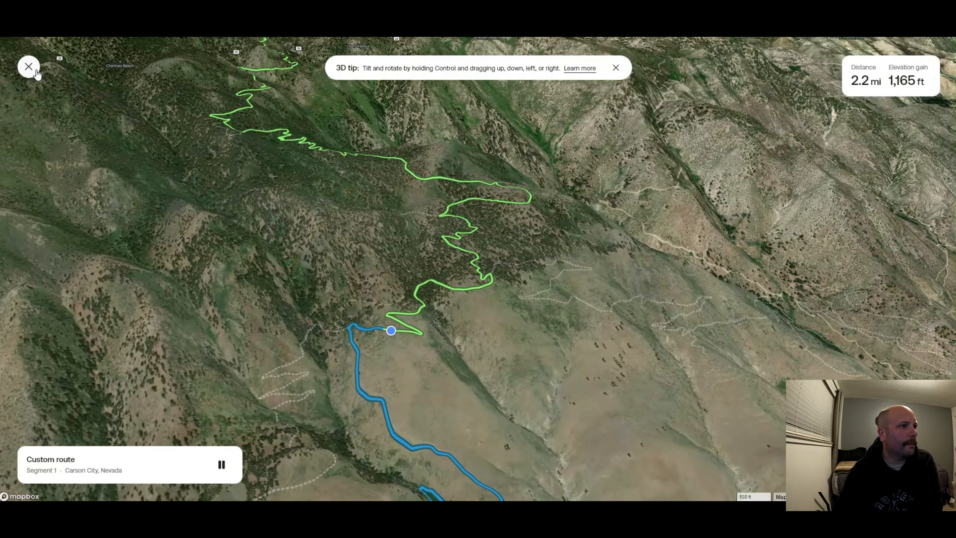
click(34, 70)
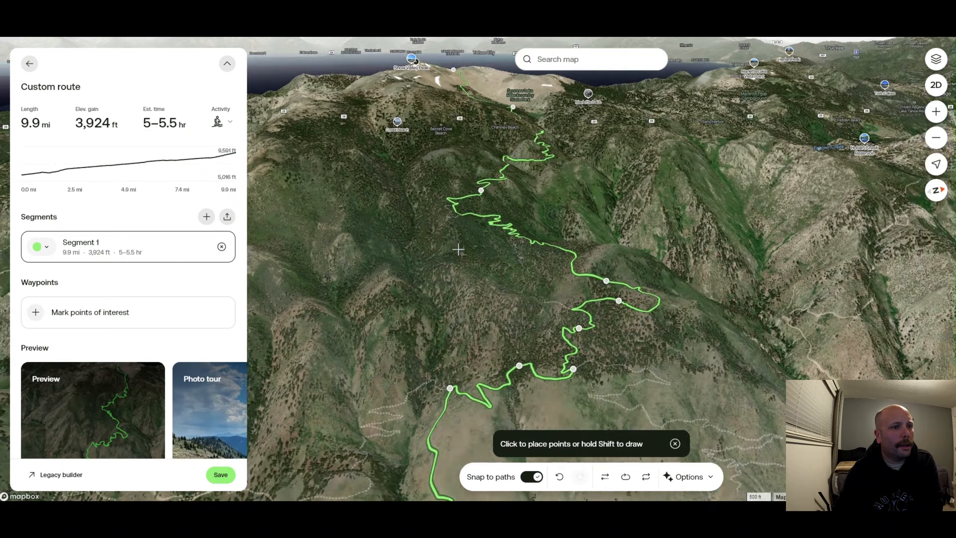
drag(458, 250, 476, 206)
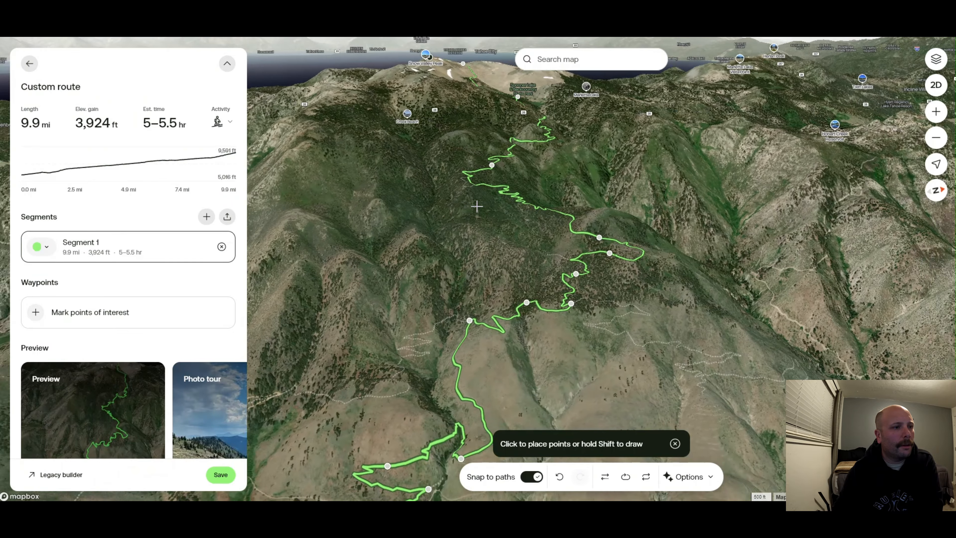
Return to 2D view and switch the base map back to AllTrails
click(929, 91)
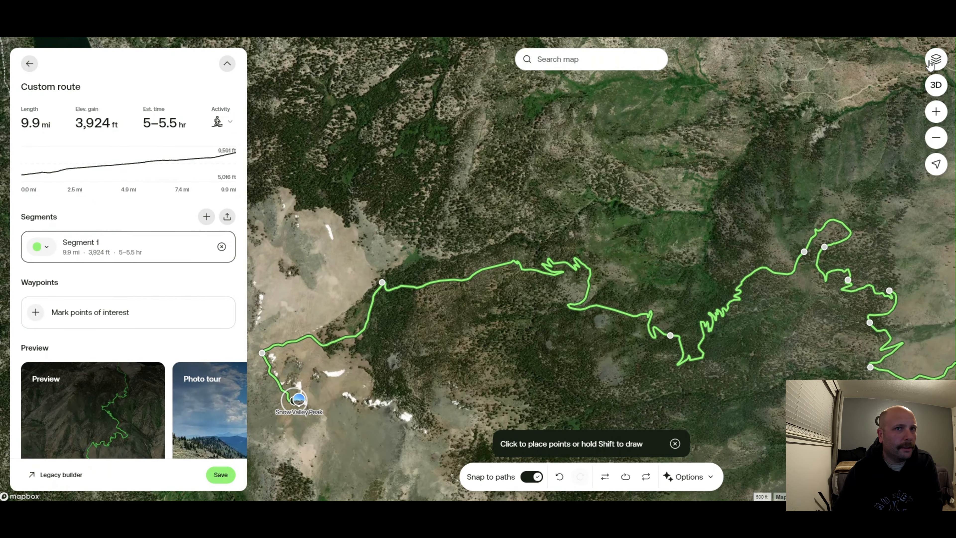
click(936, 59)
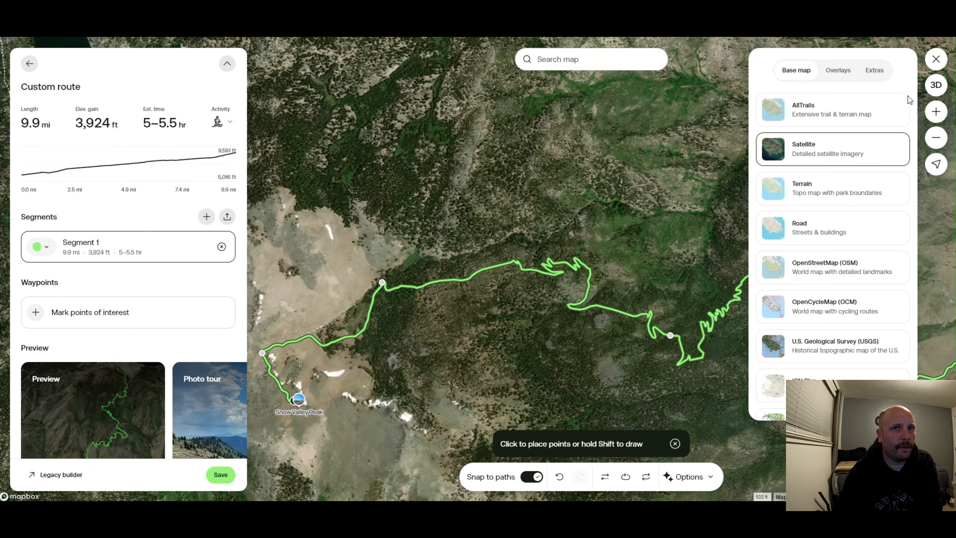
click(862, 109)
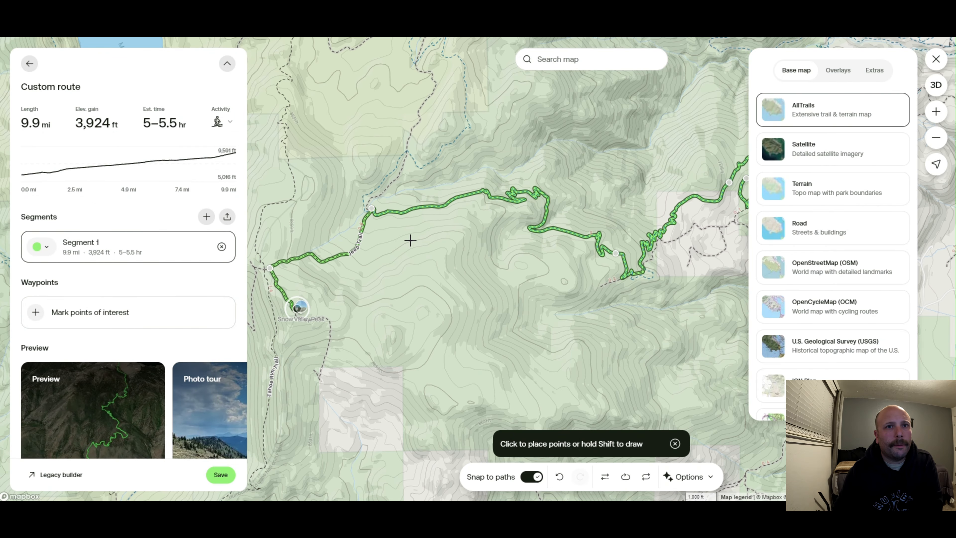
Pan across the map north and east of the route to examine trails around Ash Canyon Road
drag(385, 291, 453, 337)
drag(476, 148, 462, 249)
drag(523, 103, 487, 168)
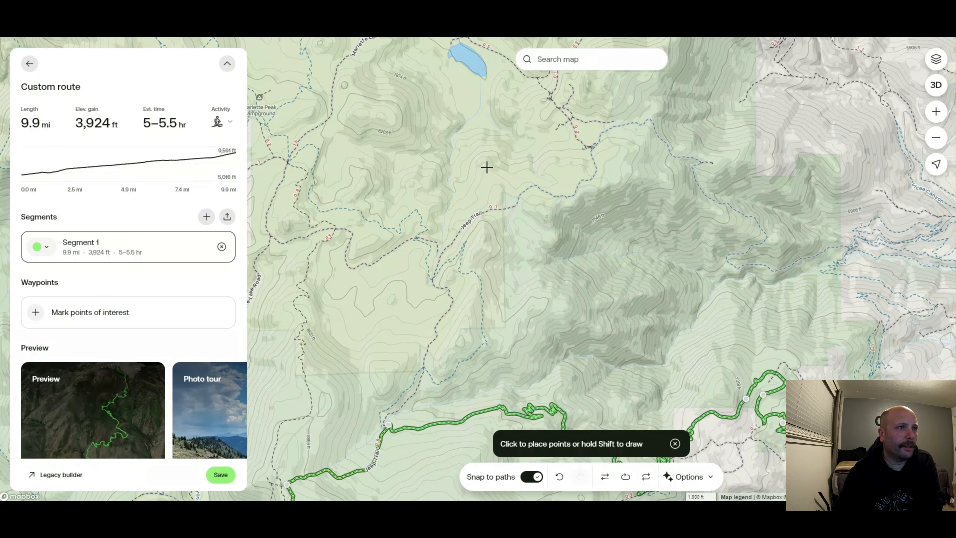
scroll(580, 169, down, 2)
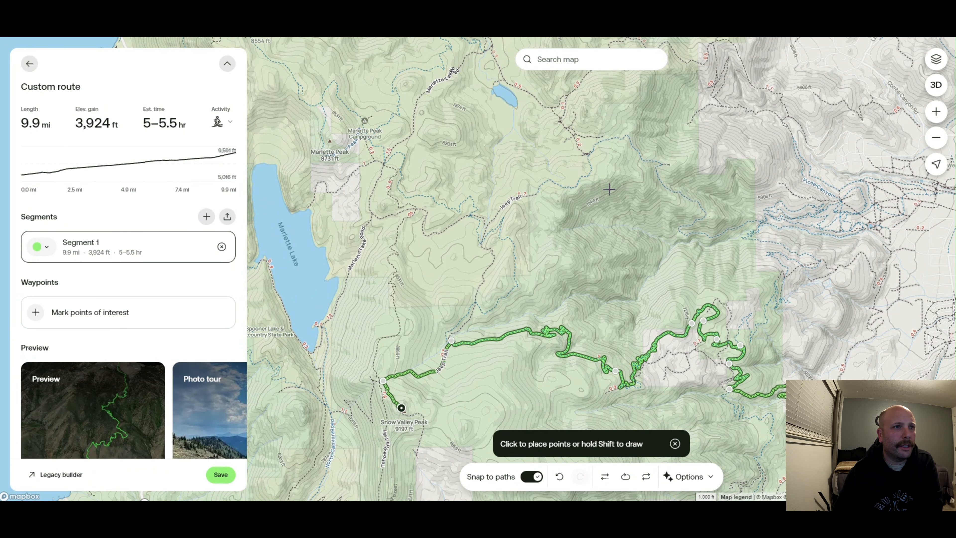
scroll(640, 158, up, 3)
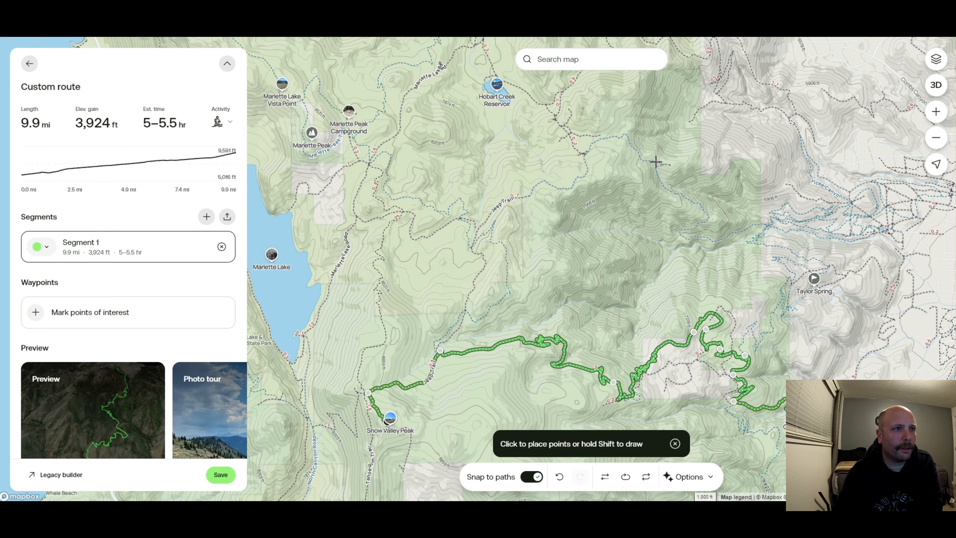
drag(610, 152, 608, 306)
drag(607, 186, 502, 154)
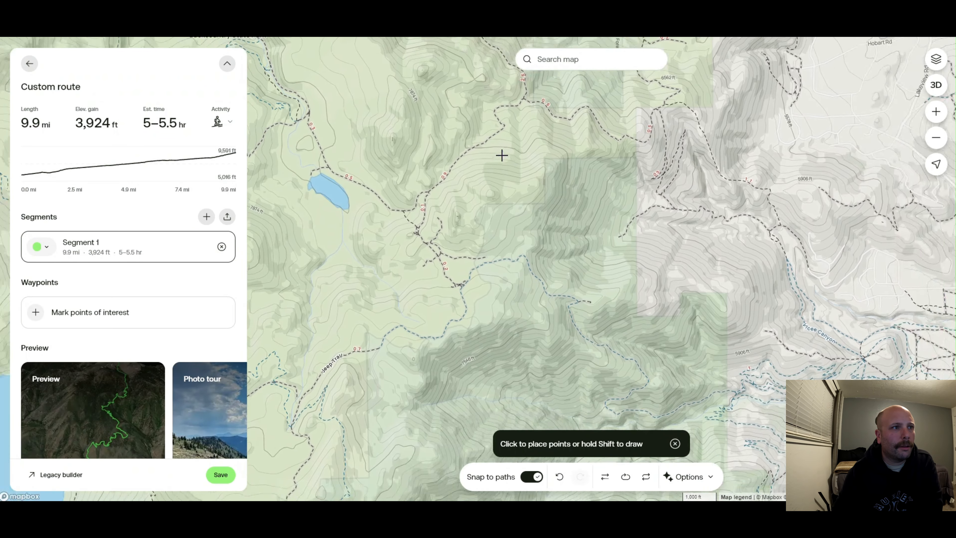
drag(628, 221, 462, 91)
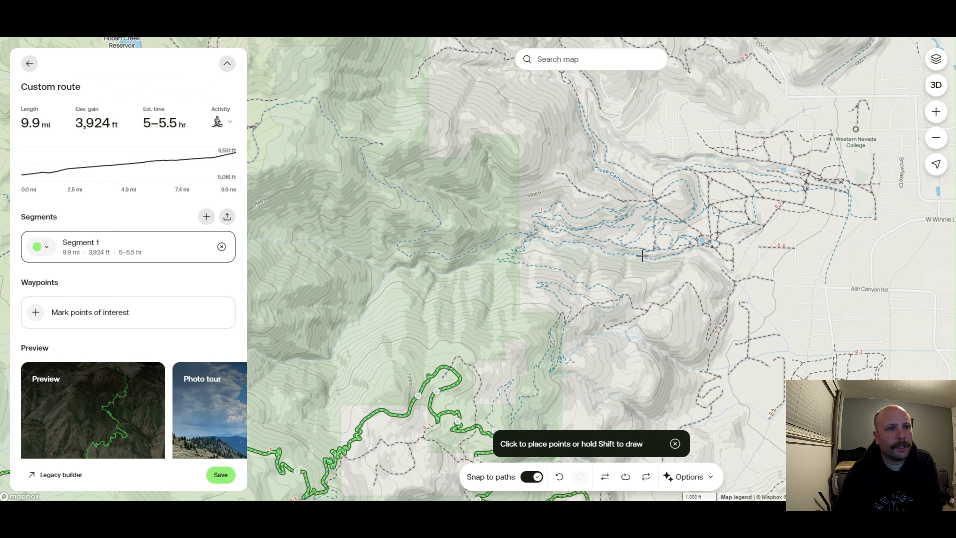
scroll(614, 233, up, 3)
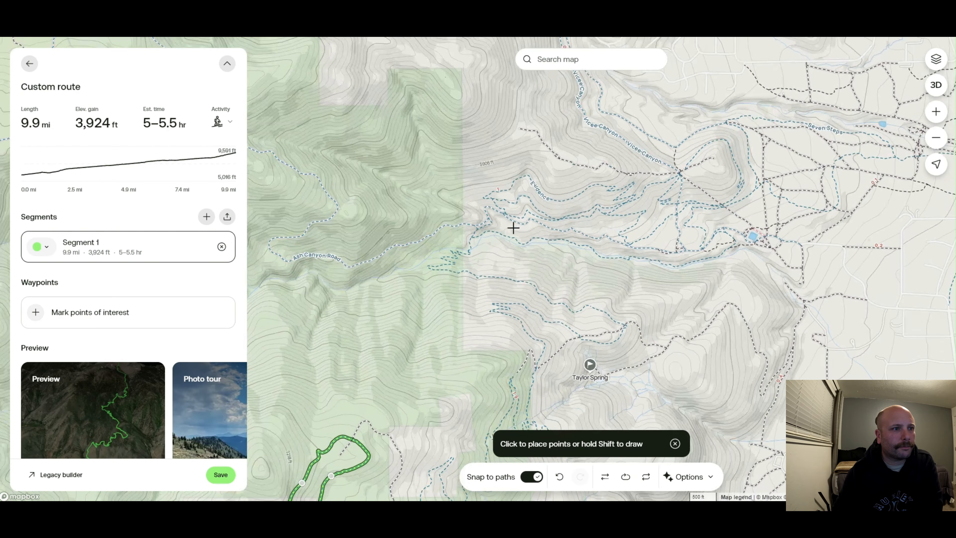
drag(369, 235, 660, 255)
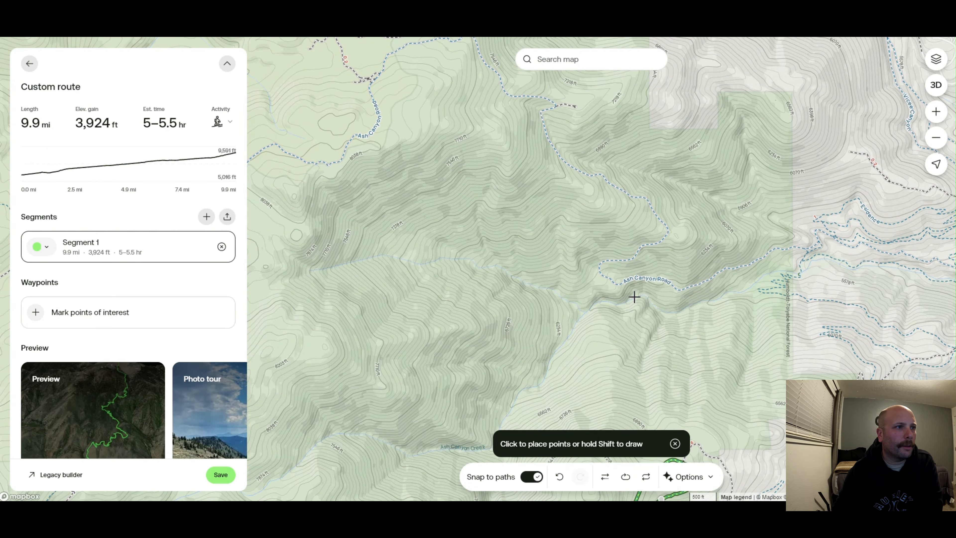
drag(546, 199, 681, 237)
drag(429, 224, 612, 184)
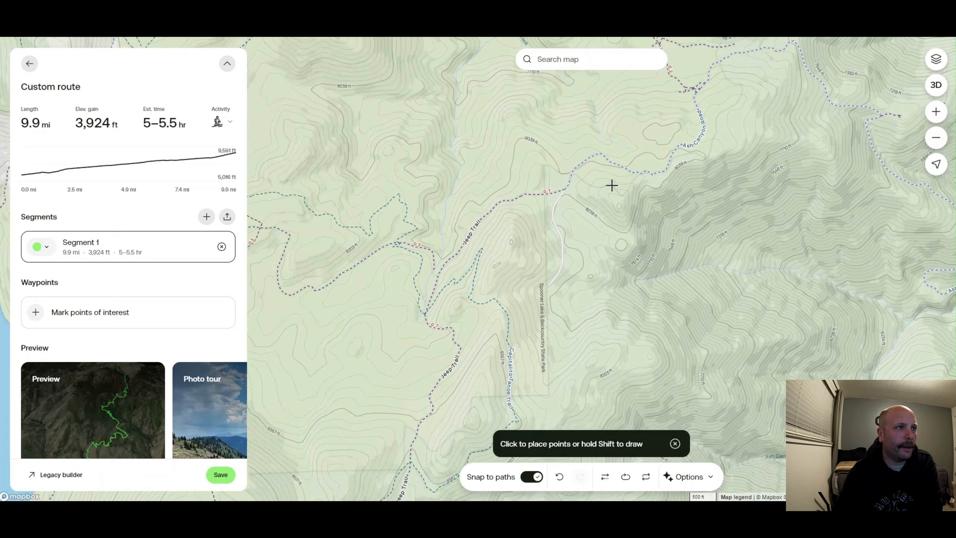
Extend the route from Snow Valley Peak along the Jeep Trail to its junction with the Ash Canyon trail
drag(486, 315, 499, 203)
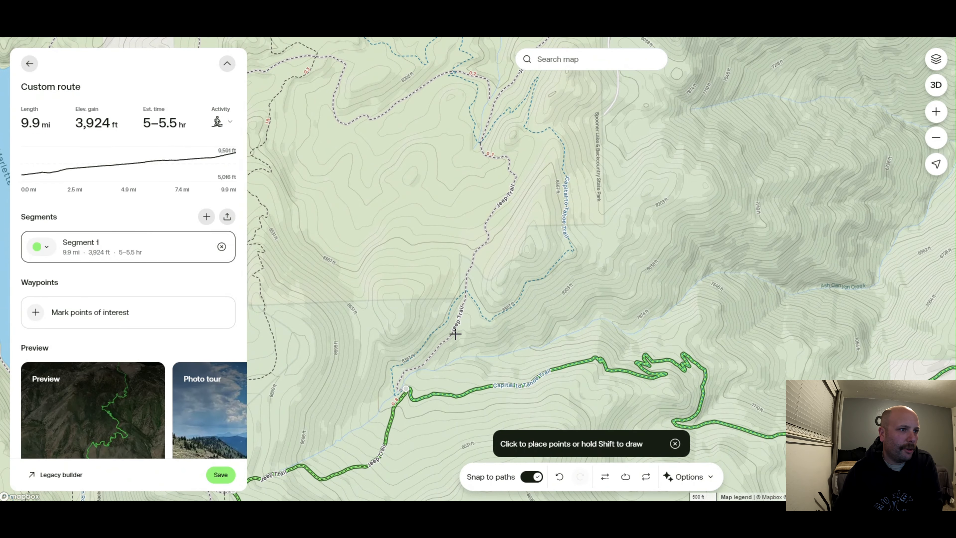
drag(435, 350, 584, 160)
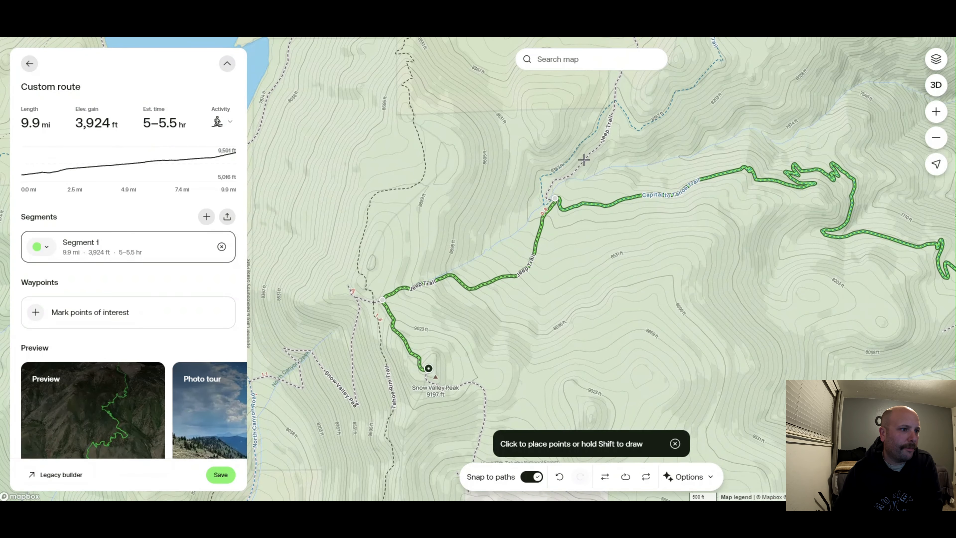
click(556, 181)
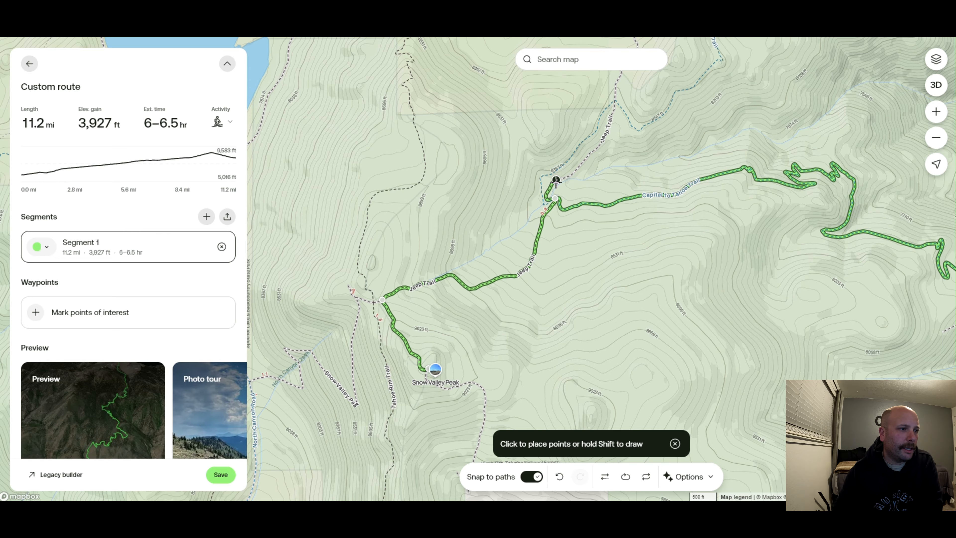
Continue the route eastward down Ash Canyon Road, adding points along the road through the canyon
drag(598, 134, 465, 323)
drag(462, 174, 401, 323)
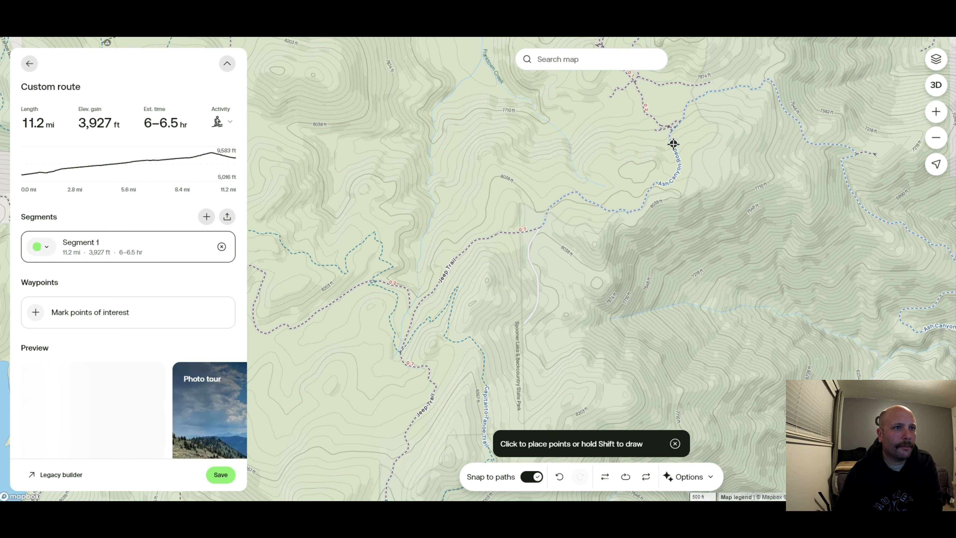
drag(749, 221, 524, 177)
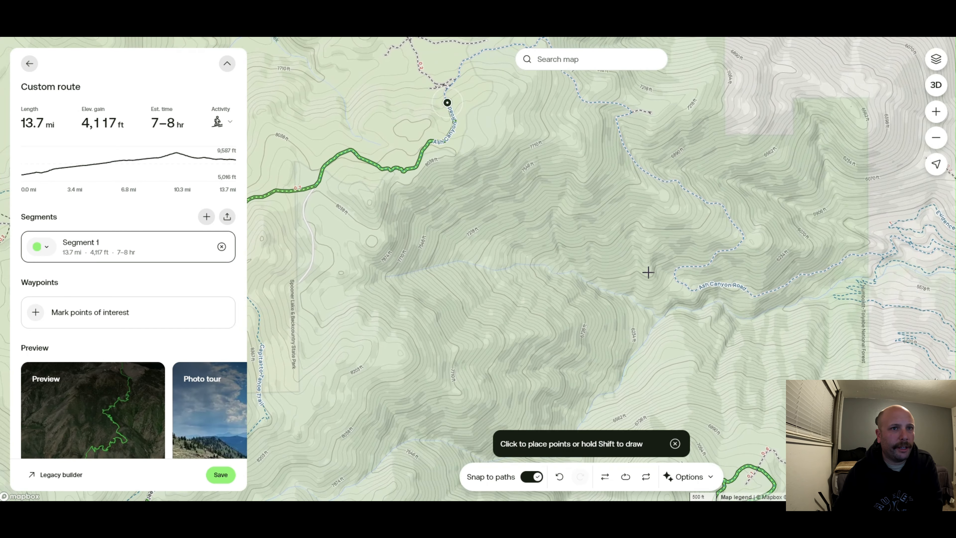
drag(648, 272, 468, 239)
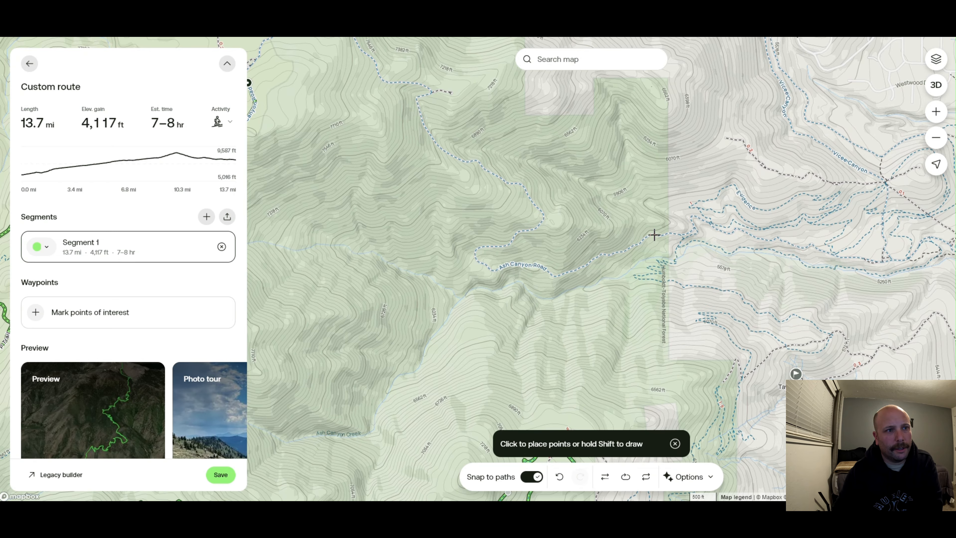
click(654, 234)
End the route at the trailhead beside the pond at the bottom of Ash Canyon Road
drag(798, 287, 584, 290)
scroll(525, 265, up, 5)
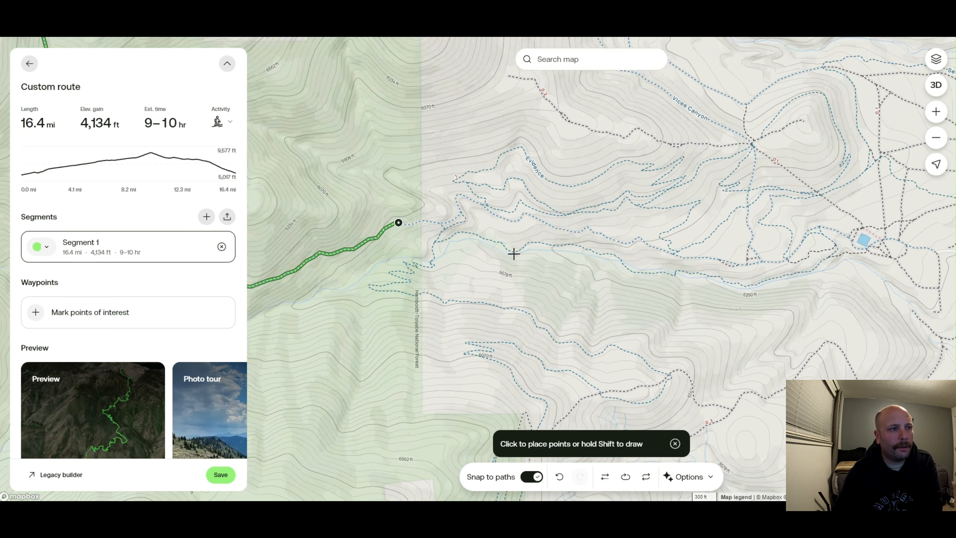
drag(727, 227, 696, 226)
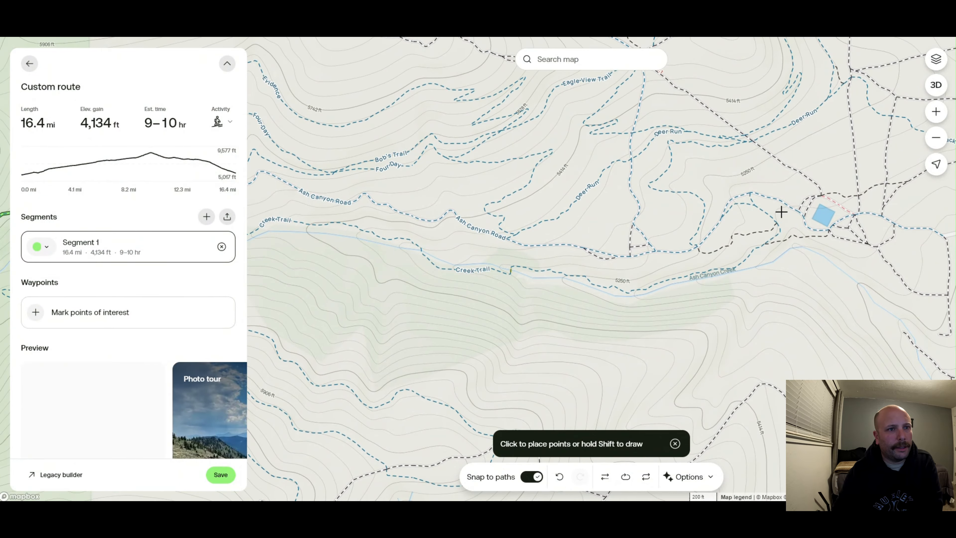
click(802, 213)
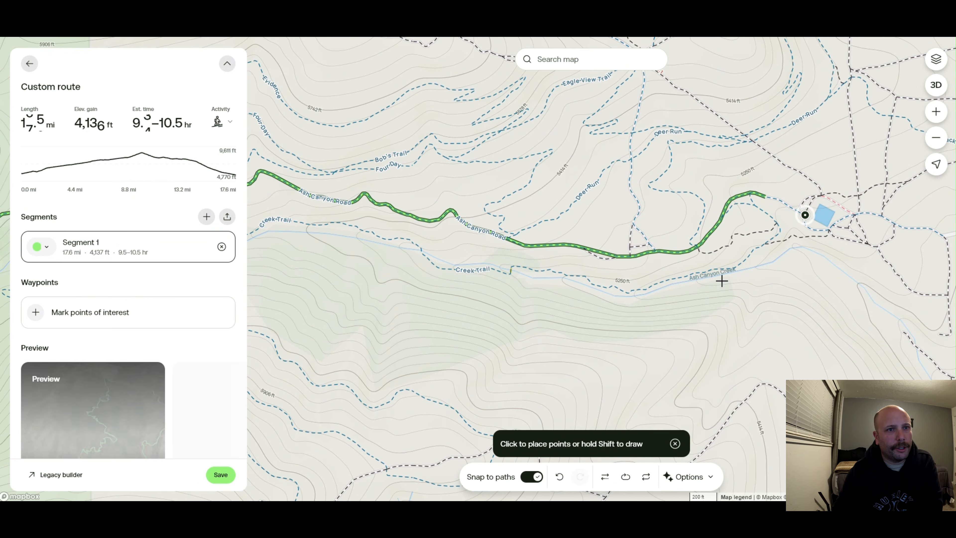
Examine the whole loop on the map from the Ash Canyon trailhead back to Snow Valley Peak and Kings Canyon
drag(486, 271, 519, 256)
scroll(463, 256, down, 3)
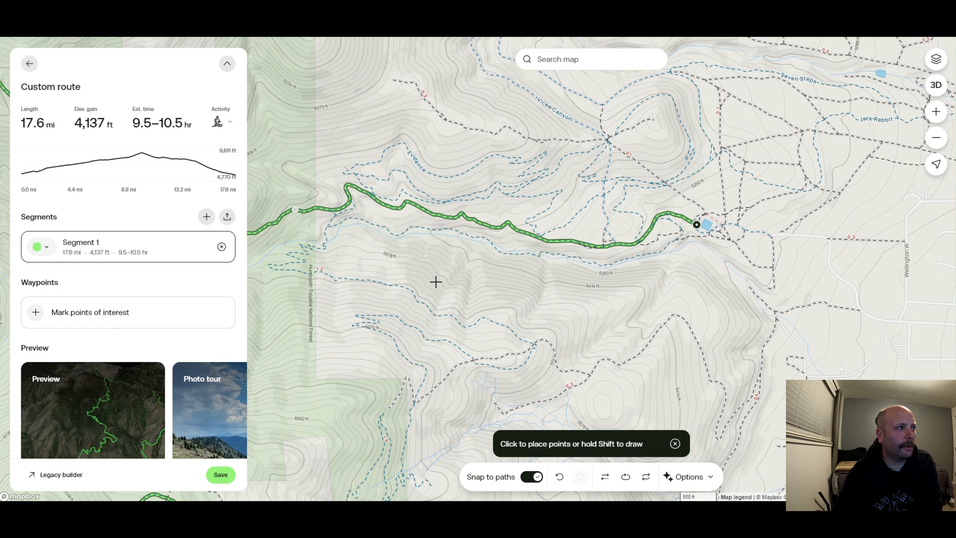
drag(435, 279, 527, 257)
scroll(480, 281, down, 2)
drag(480, 281, 582, 242)
scroll(583, 242, down, 2)
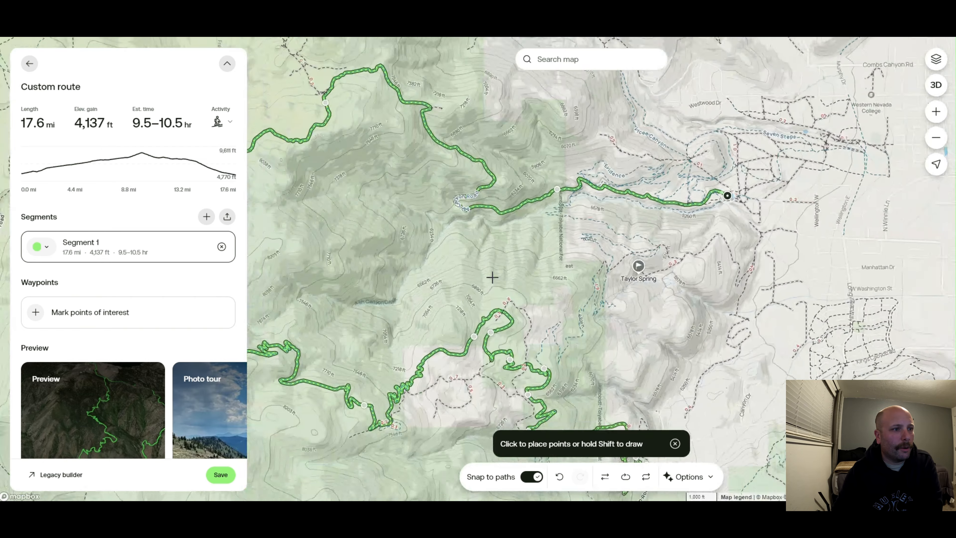
drag(491, 278, 552, 247)
scroll(568, 265, down, 1)
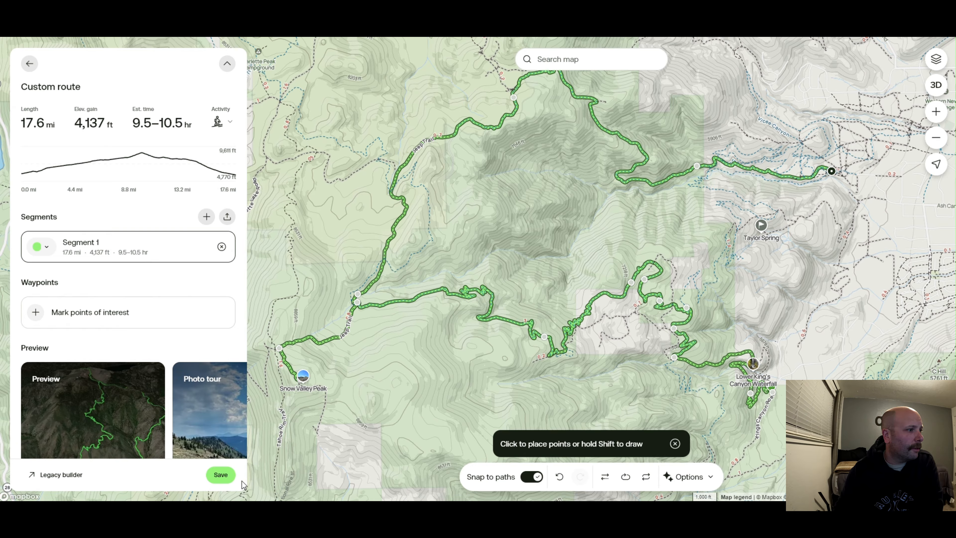
Save the custom route and review its summary, elevation profile, segment and top sights
click(222, 475)
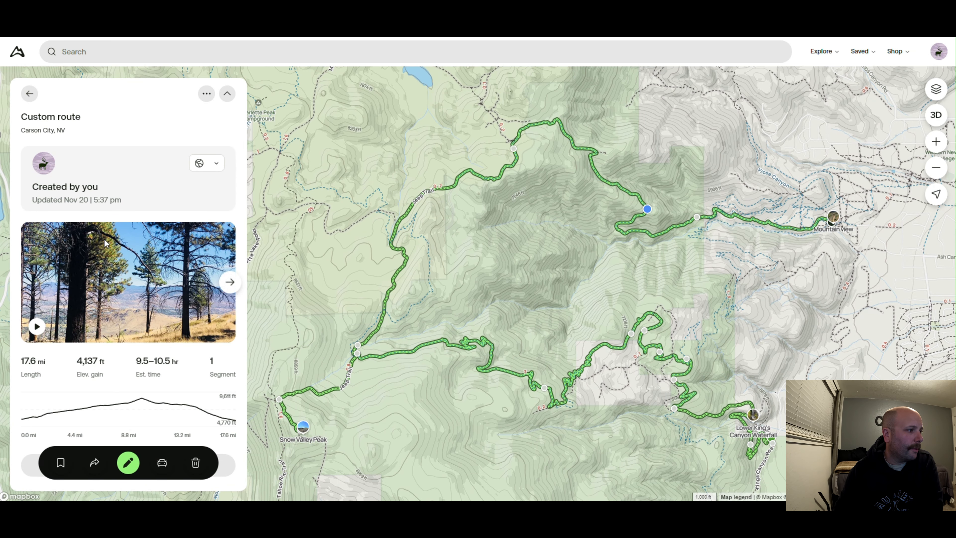
scroll(135, 188, down, 5)
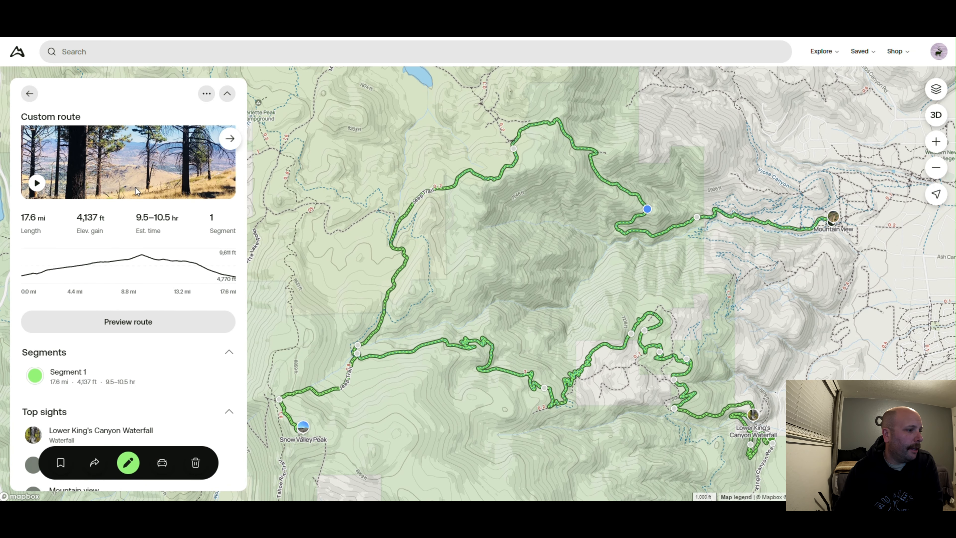
scroll(134, 210, up, 5)
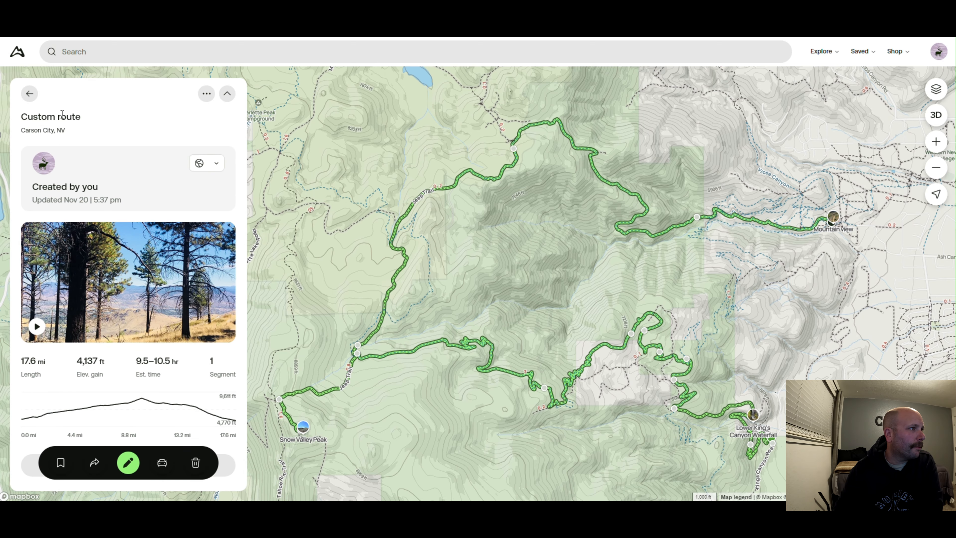
scroll(134, 277, down, 5)
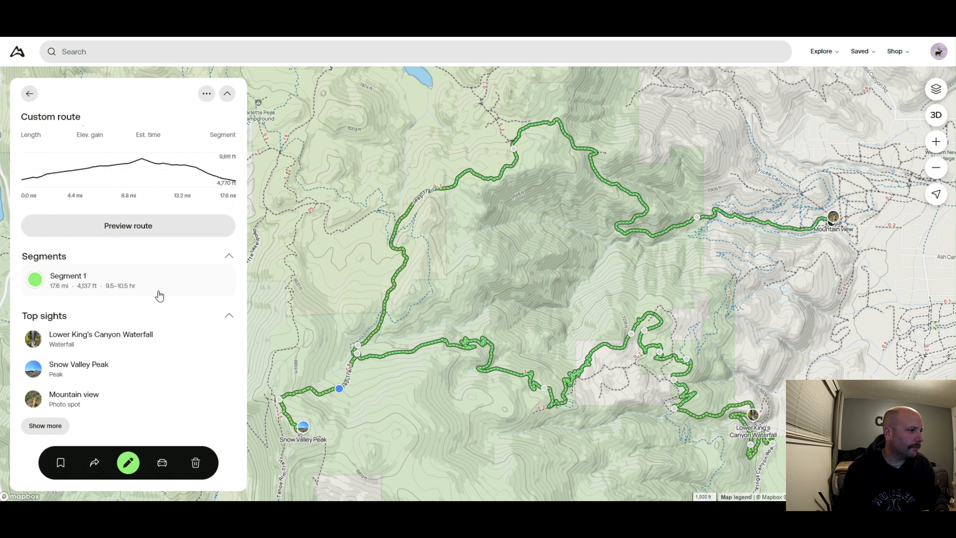
scroll(109, 238, up, 5)
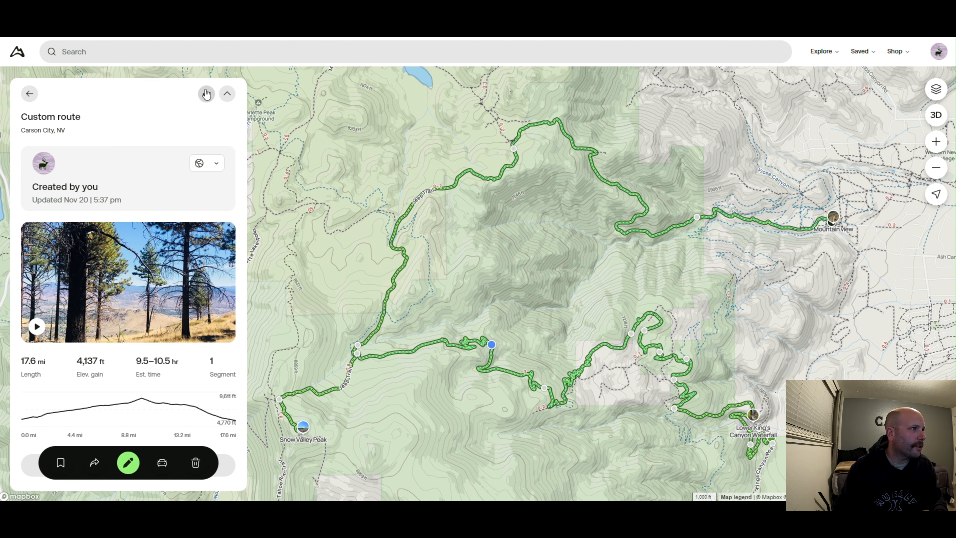
click(206, 94)
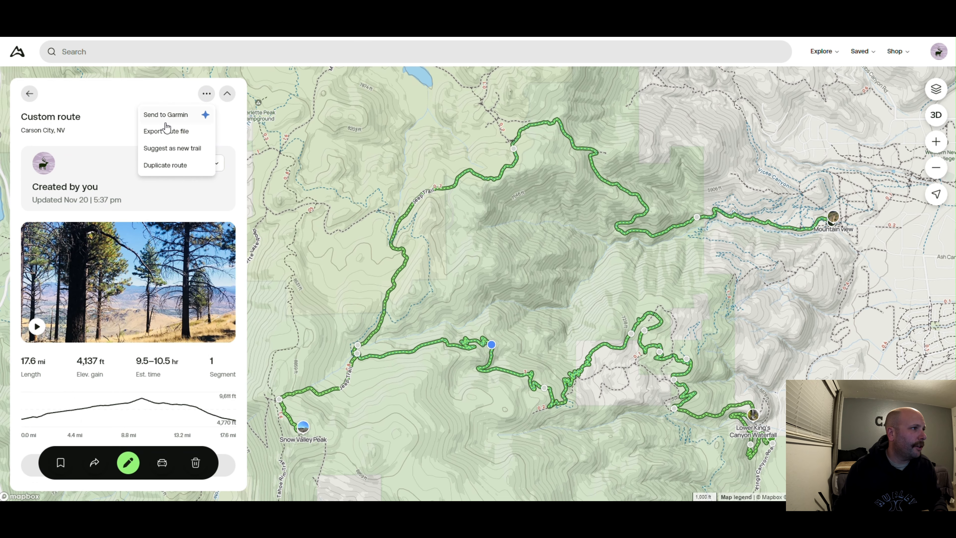
click(156, 132)
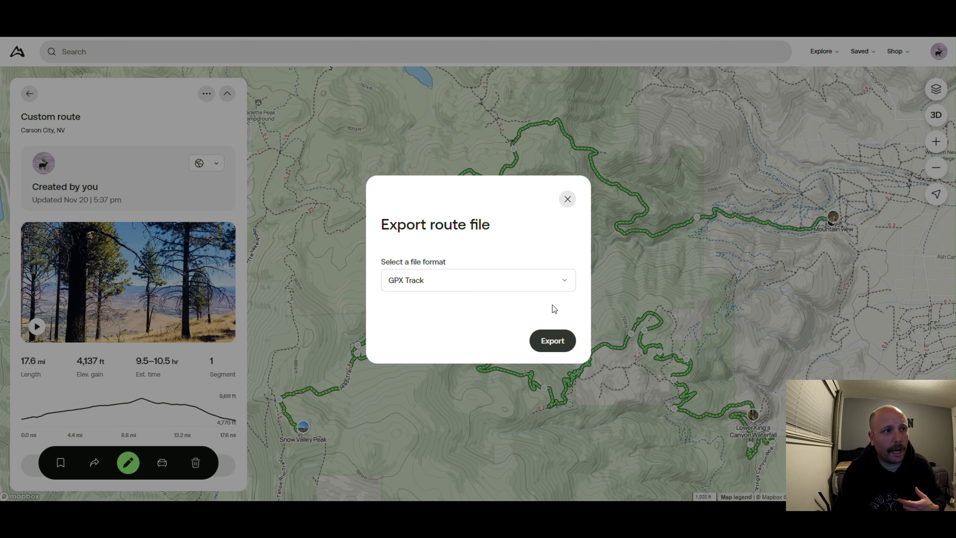
click(567, 199)
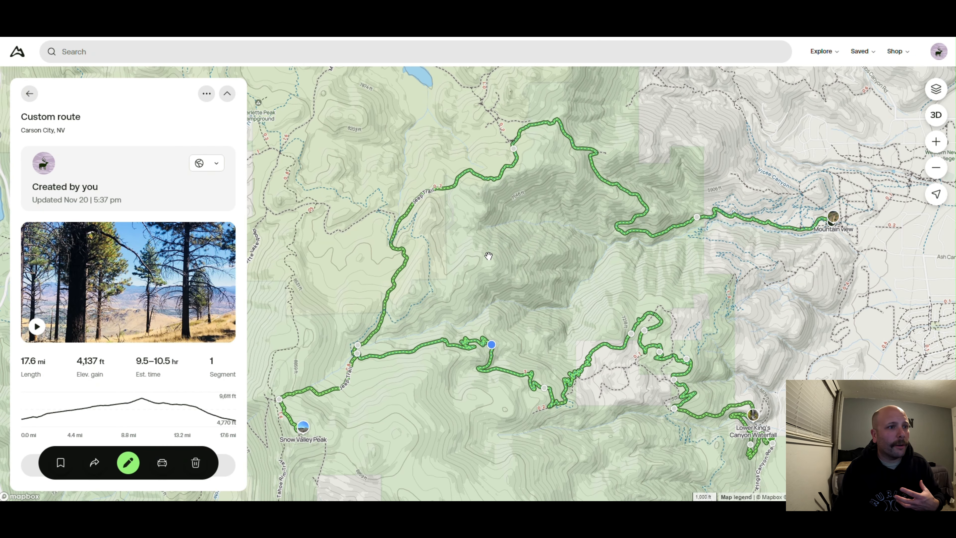
Reopen the route for editing and start editing its title in the route details form
click(128, 463)
click(67, 86)
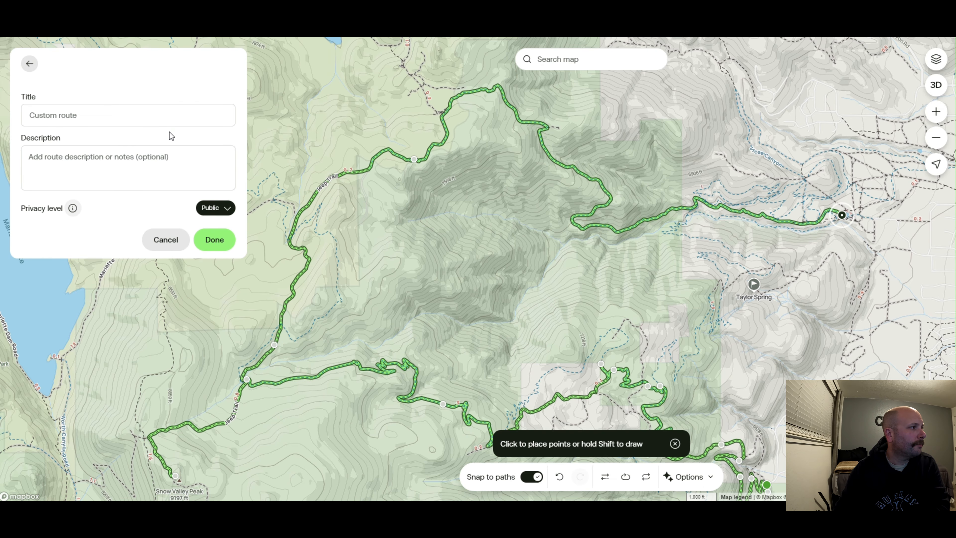
click(88, 123)
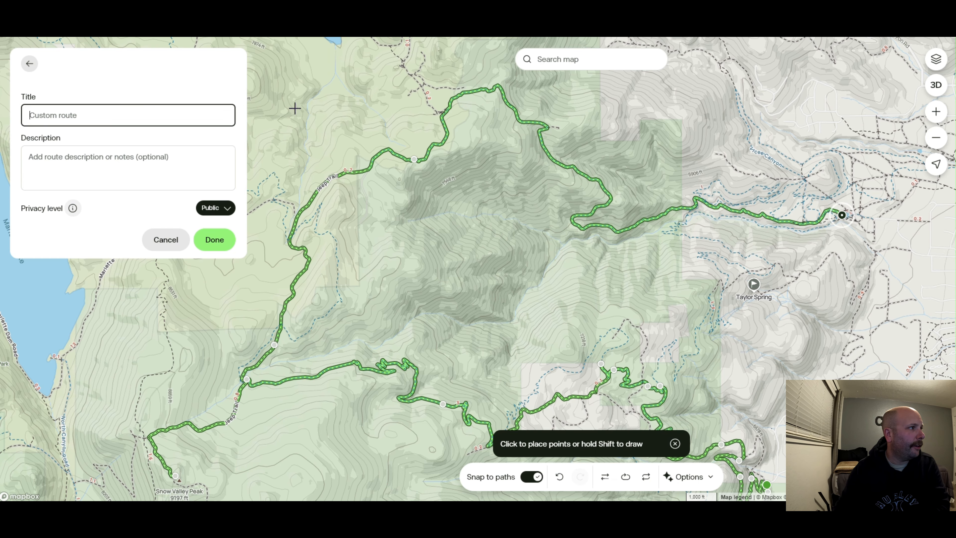